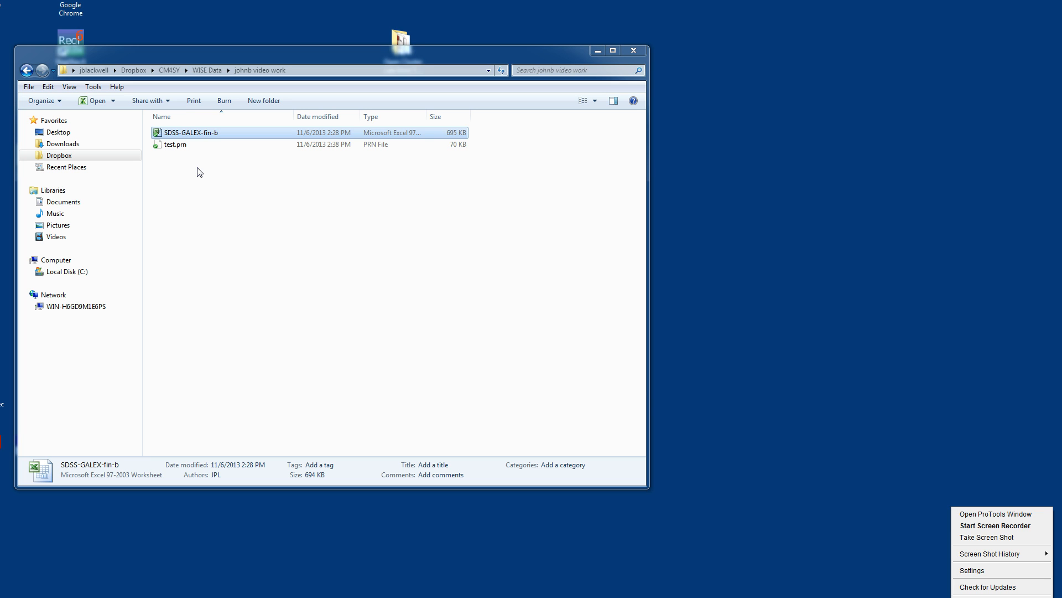
Step: Open the SDSS-GALEX-fin-b workbook from the johnb video work folder
left_click(221, 205)
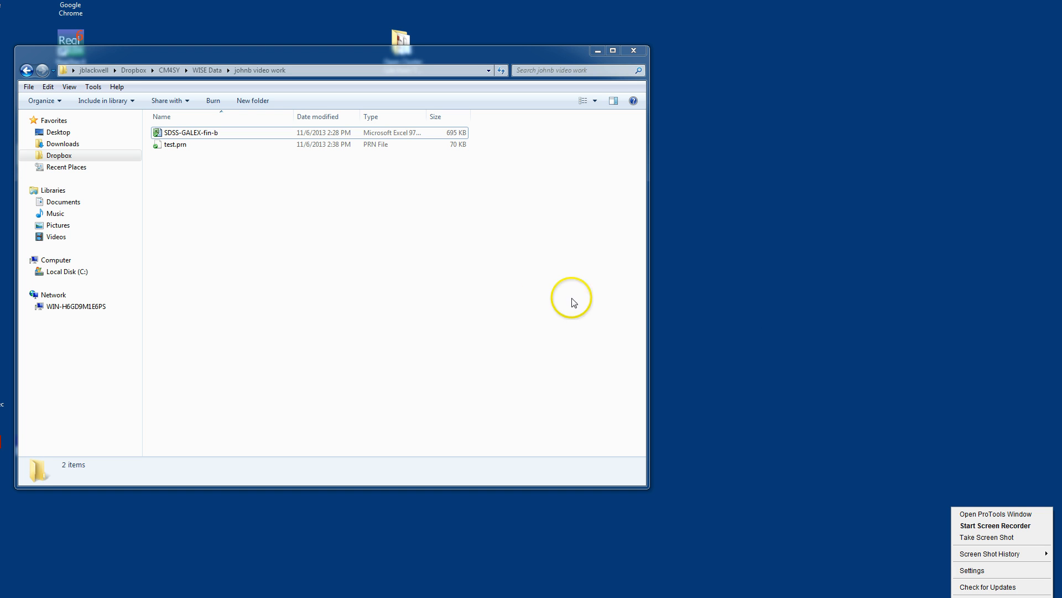
left_click(951, 357)
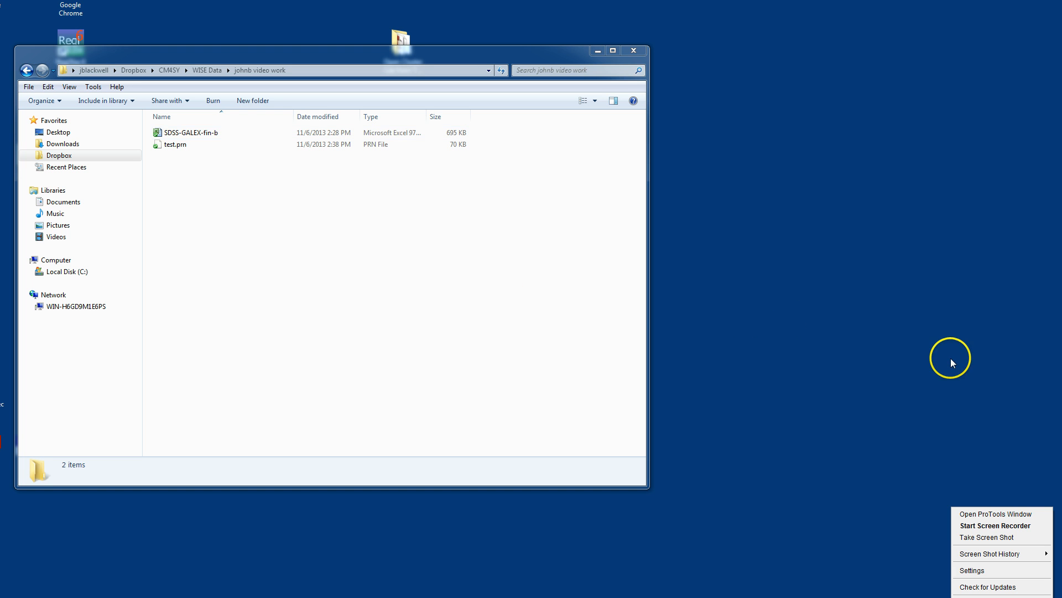
left_click(178, 204)
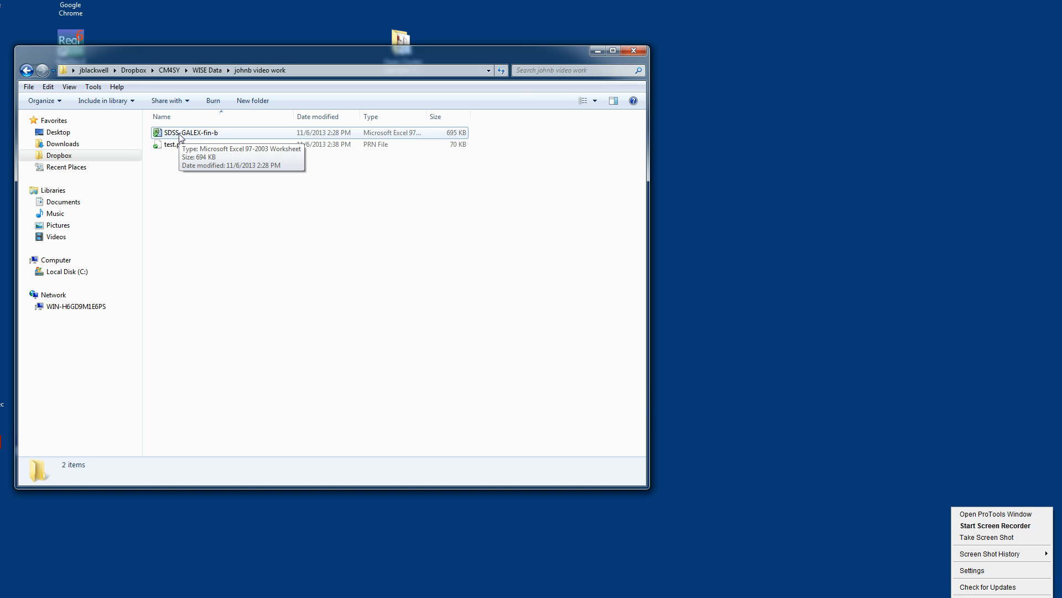
double_click(179, 134)
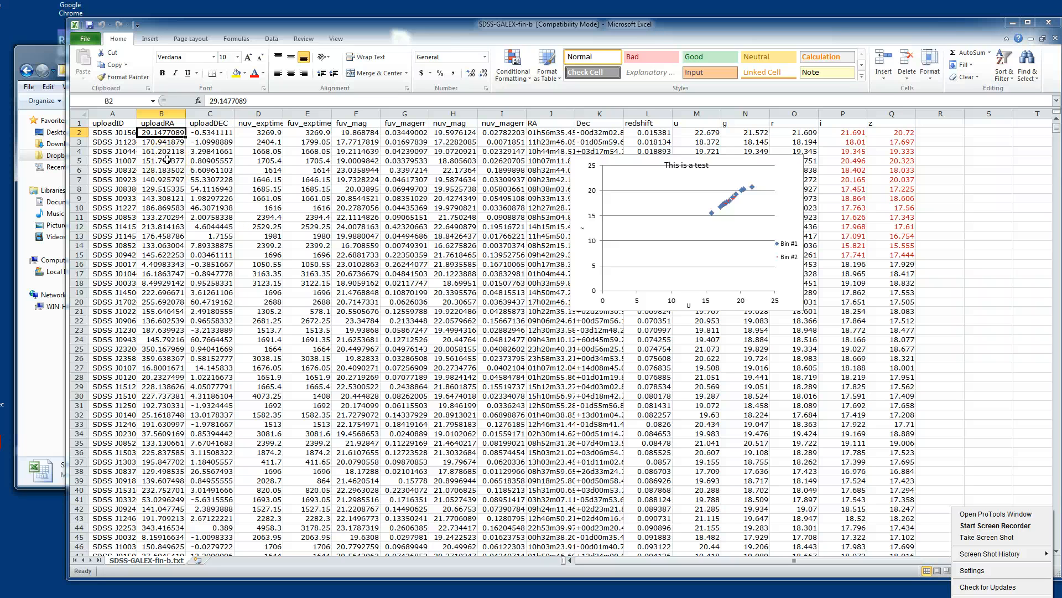
Step: Delete the entire uploadID column so that uploadRA becomes the sheet's first column
left_click_drag(172, 115, 205, 115)
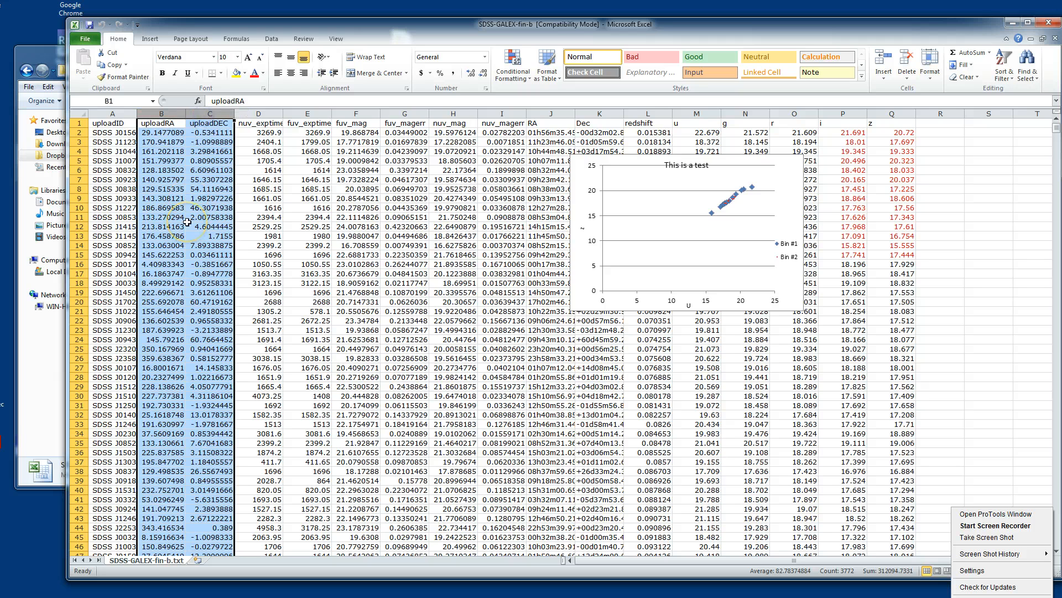
left_click(188, 198)
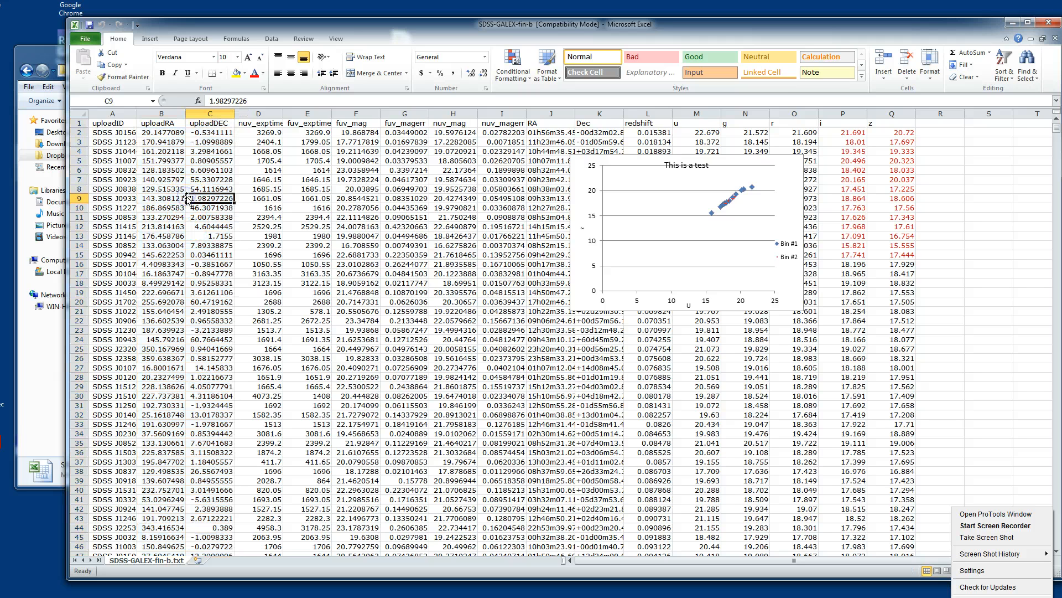
left_click(121, 114)
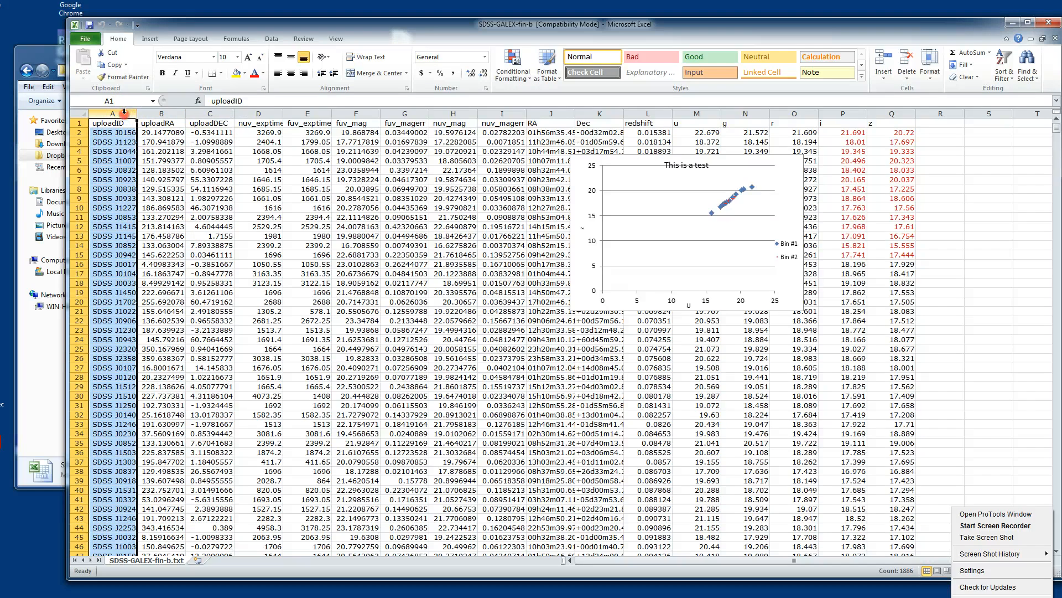
right_click(126, 117)
left_click(153, 198)
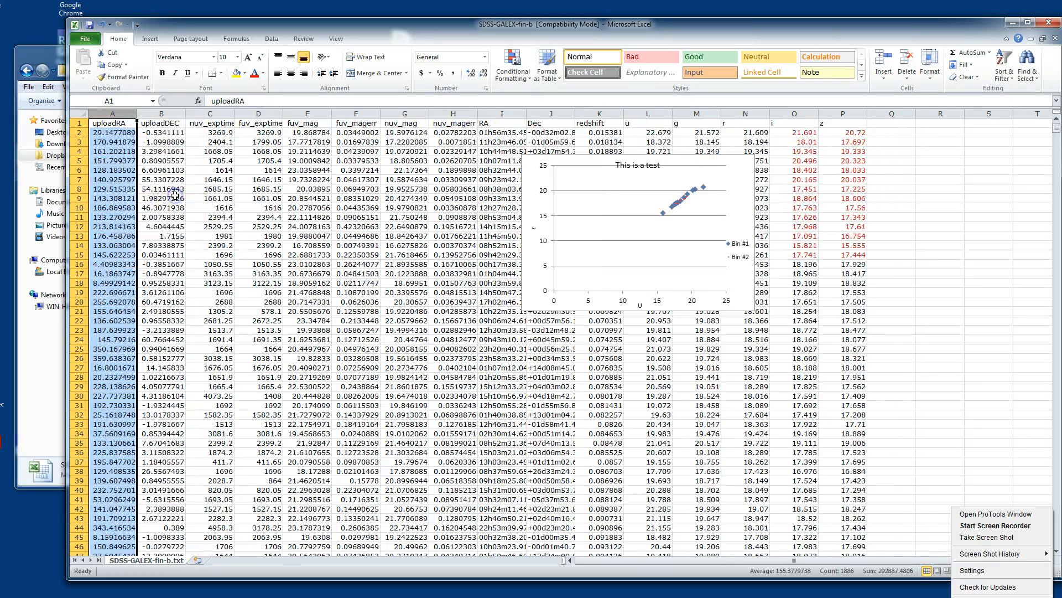
Step: Delete all columns after uploadDEC, from nuv_exptime in column C through z in column P
left_click(211, 114)
left_click_drag(211, 114, 836, 101)
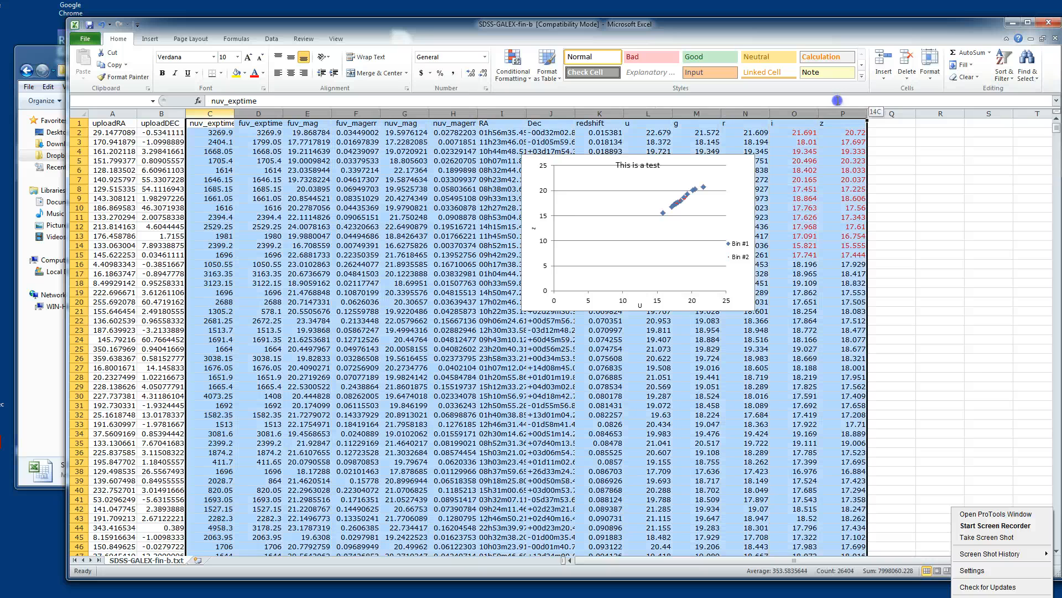
right_click(793, 113)
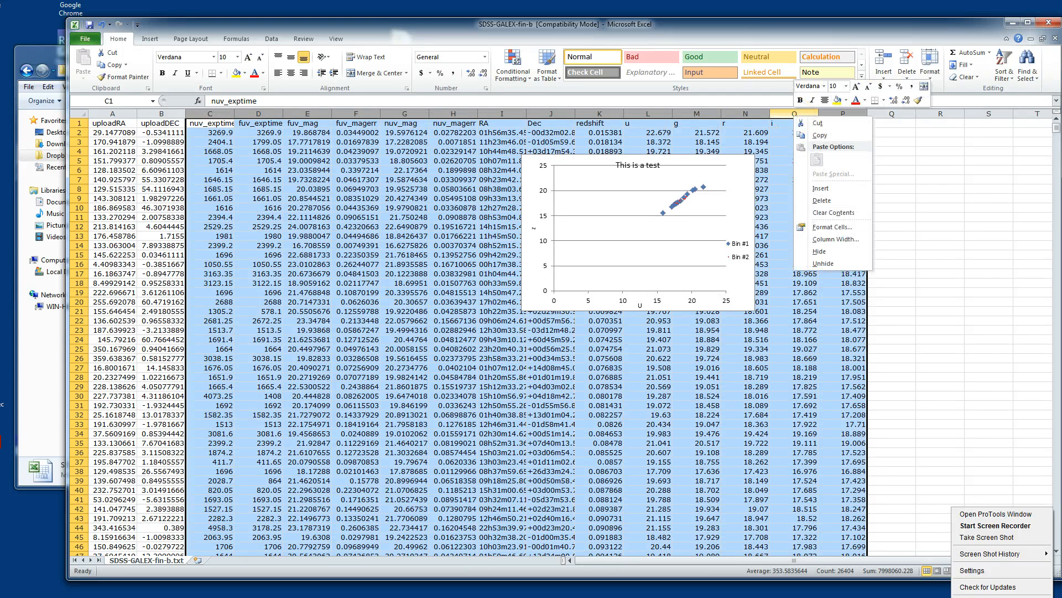
left_click(828, 198)
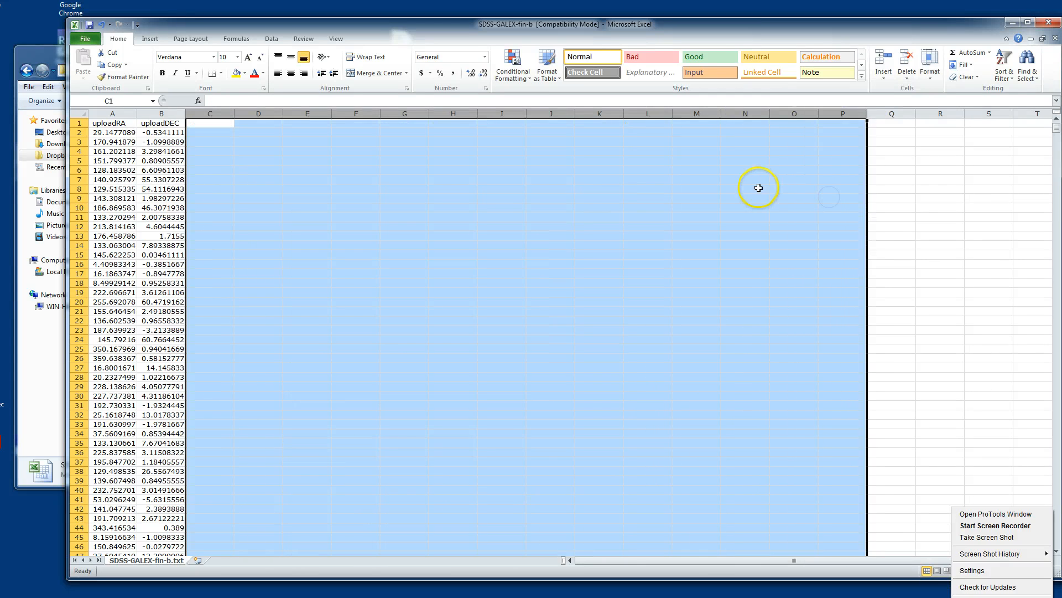
left_click(475, 196)
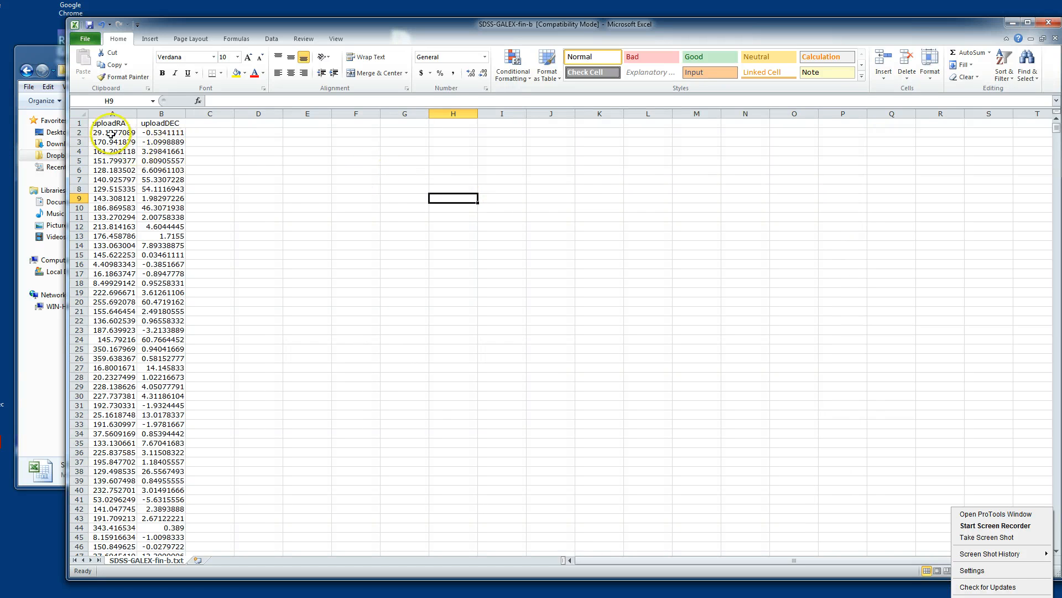
Step: Delete the header row containing uploadRA and uploadDEC
left_click_drag(101, 123, 148, 123)
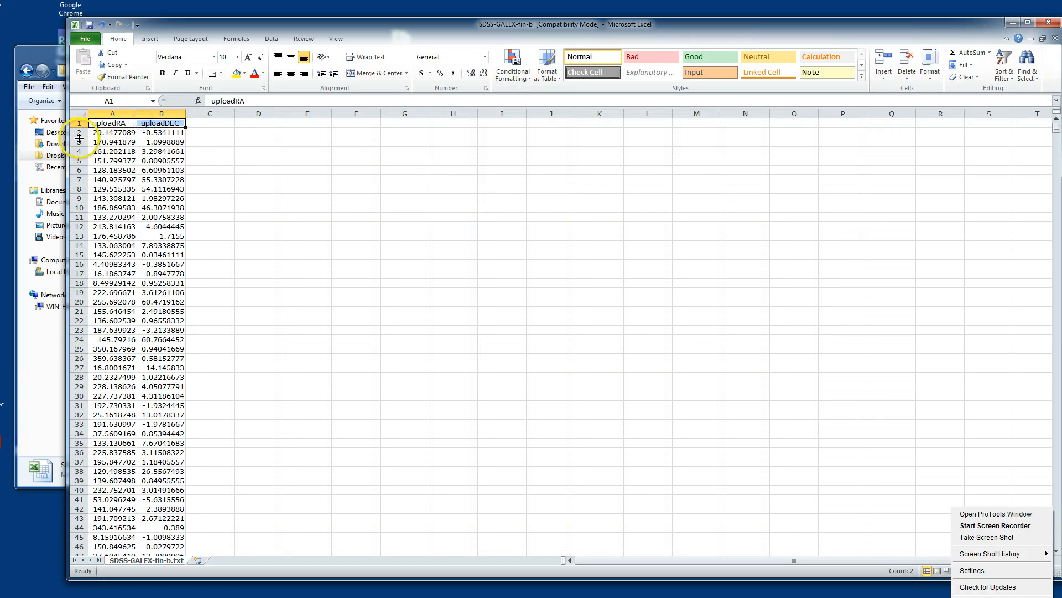
left_click(79, 123)
right_click(83, 123)
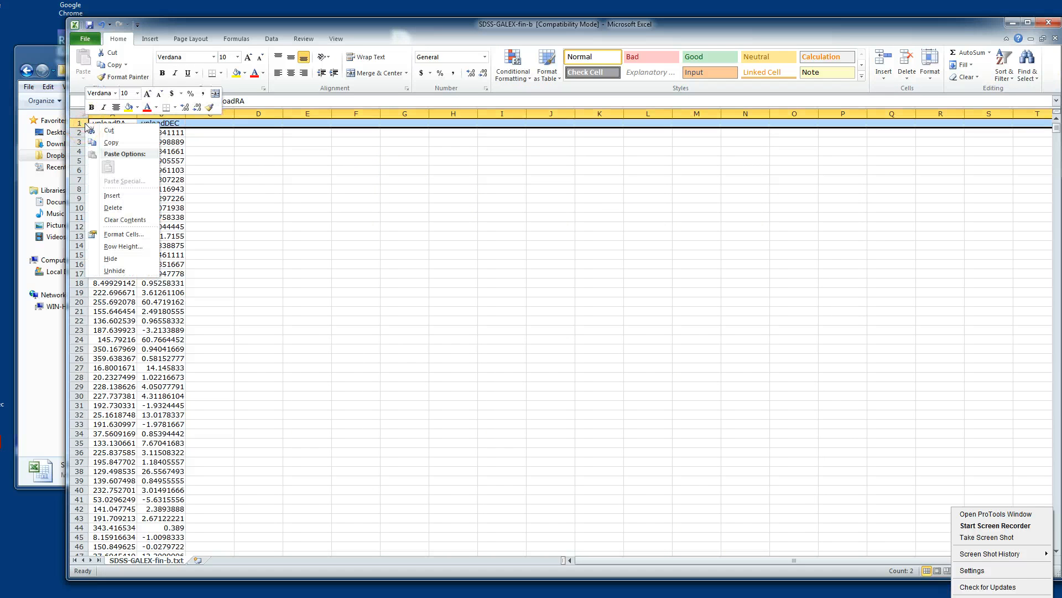
left_click(123, 210)
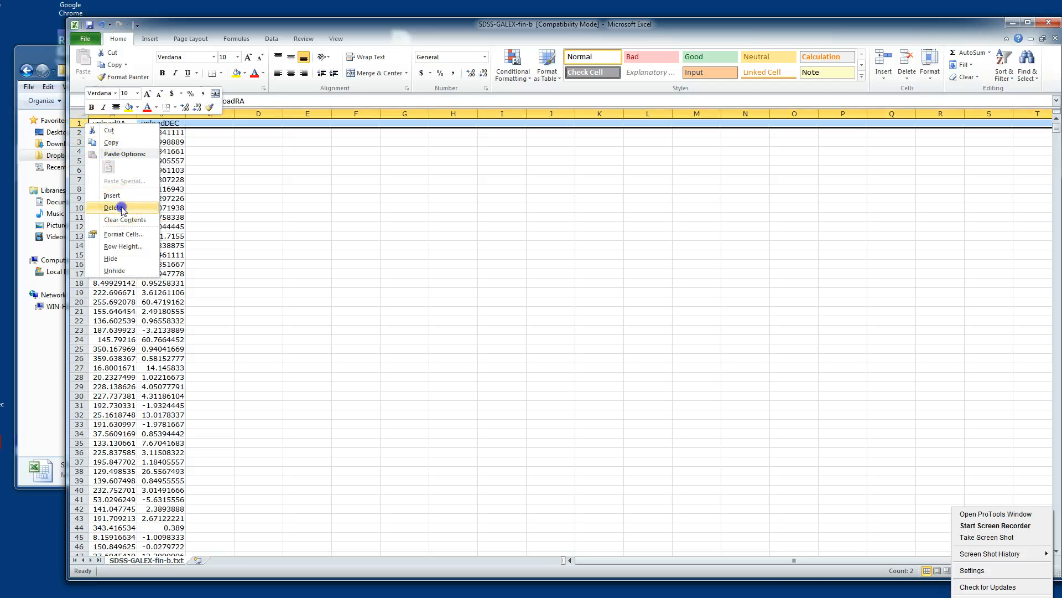
left_click(273, 183)
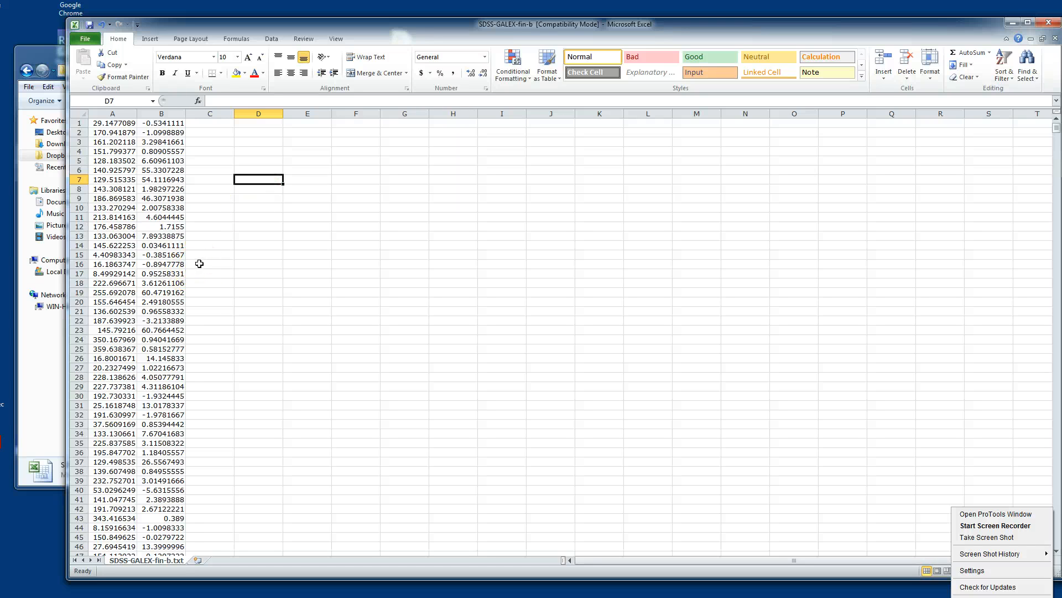
Step: Widen columns A and B to show the full decimal precision of the coordinates
left_click(156, 253)
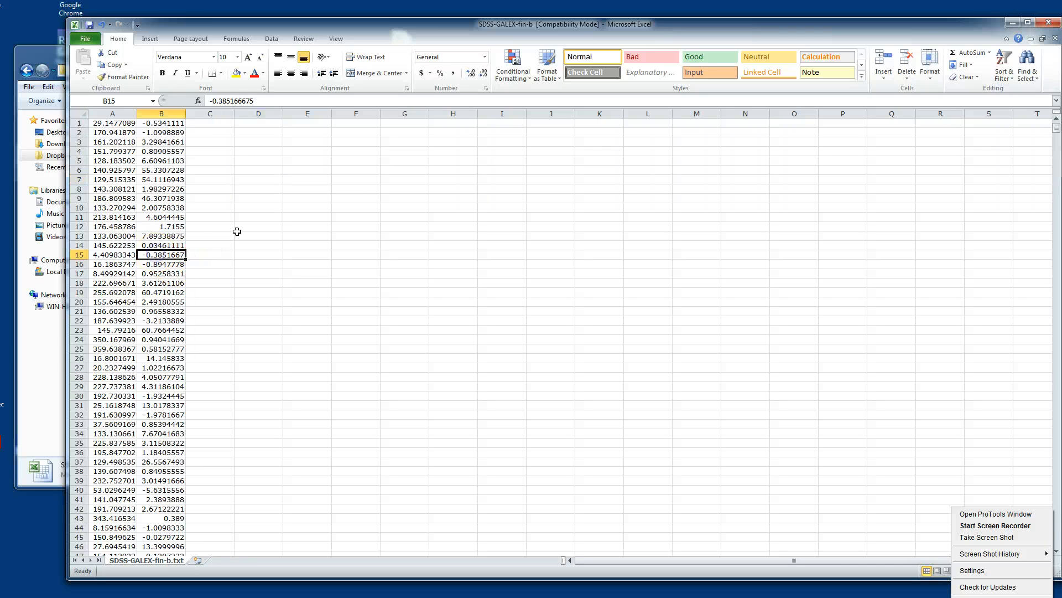
left_click(166, 264)
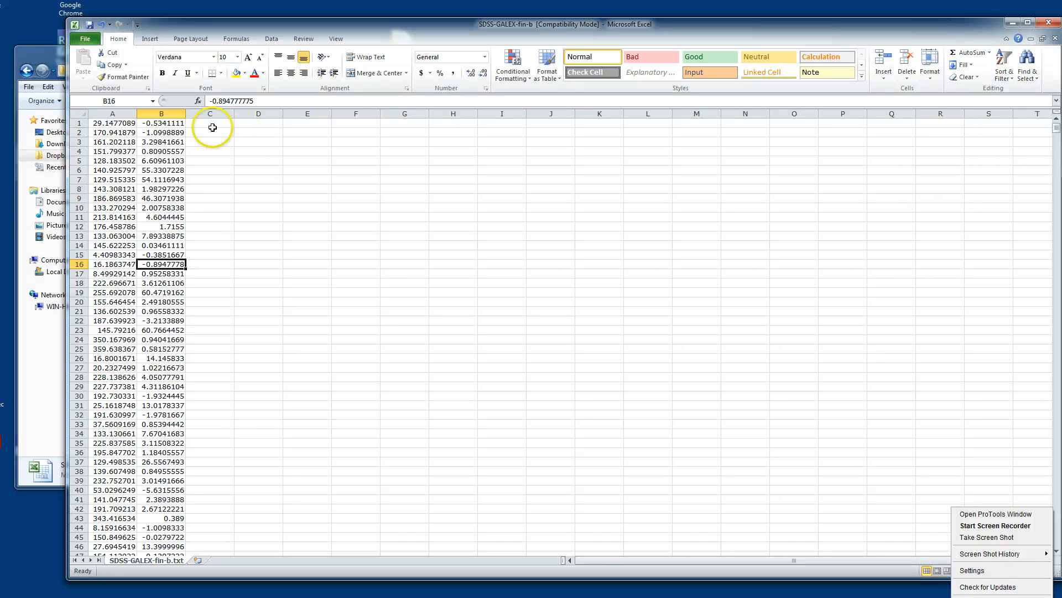
left_click_drag(137, 115, 257, 115)
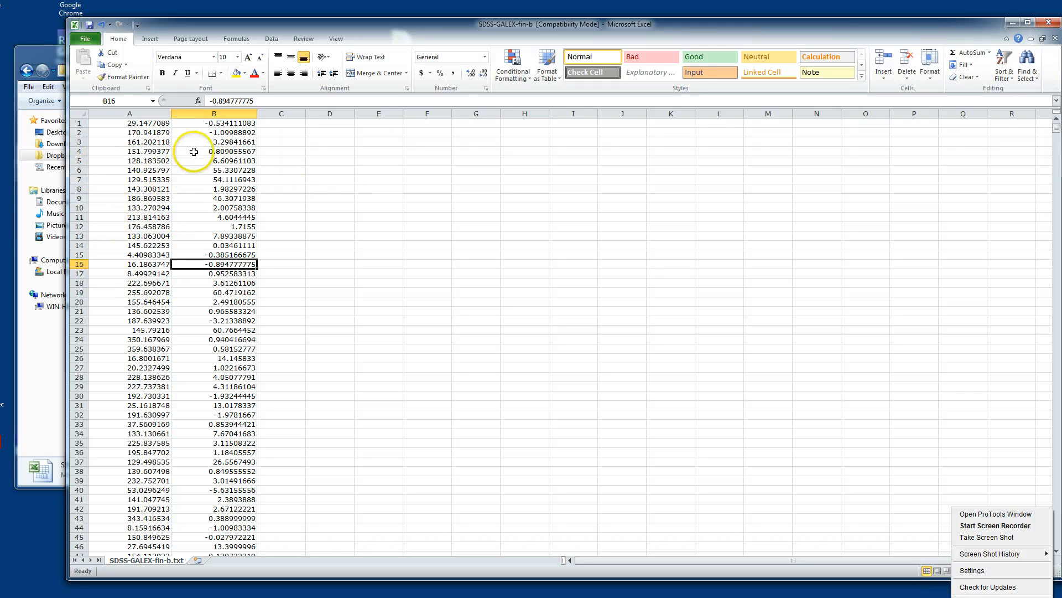
Step: Examine the coordinate values and their decimal digits in the first four rows of columns A and B
left_click(195, 228)
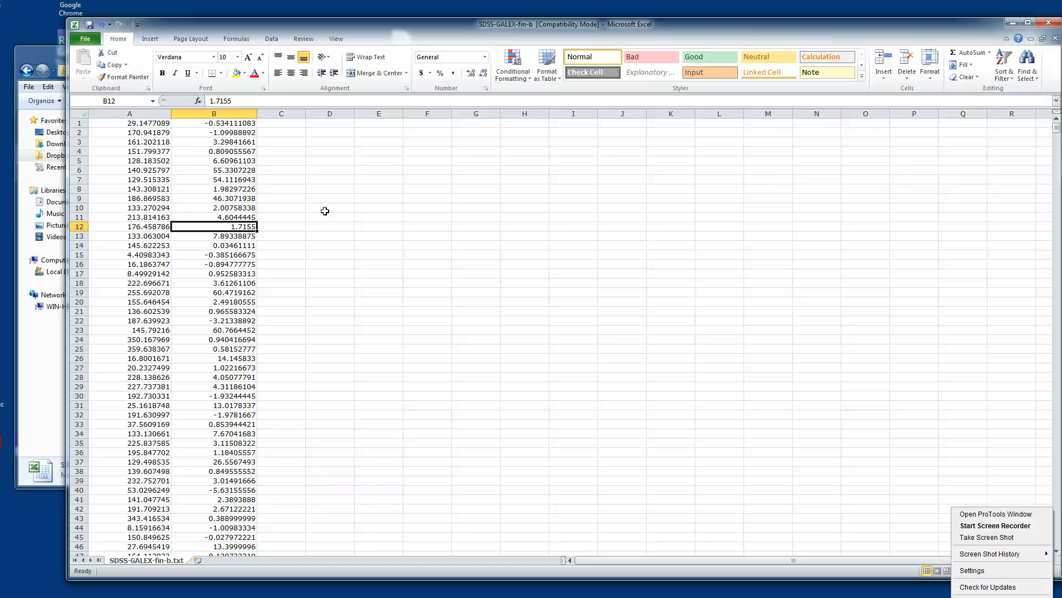
left_click(238, 123)
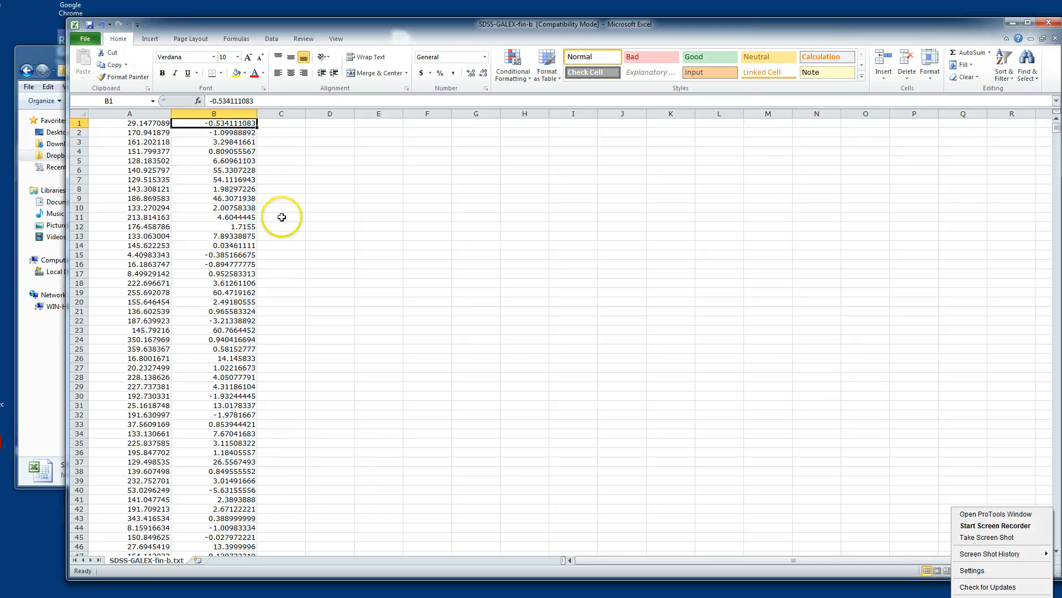
left_click(240, 133)
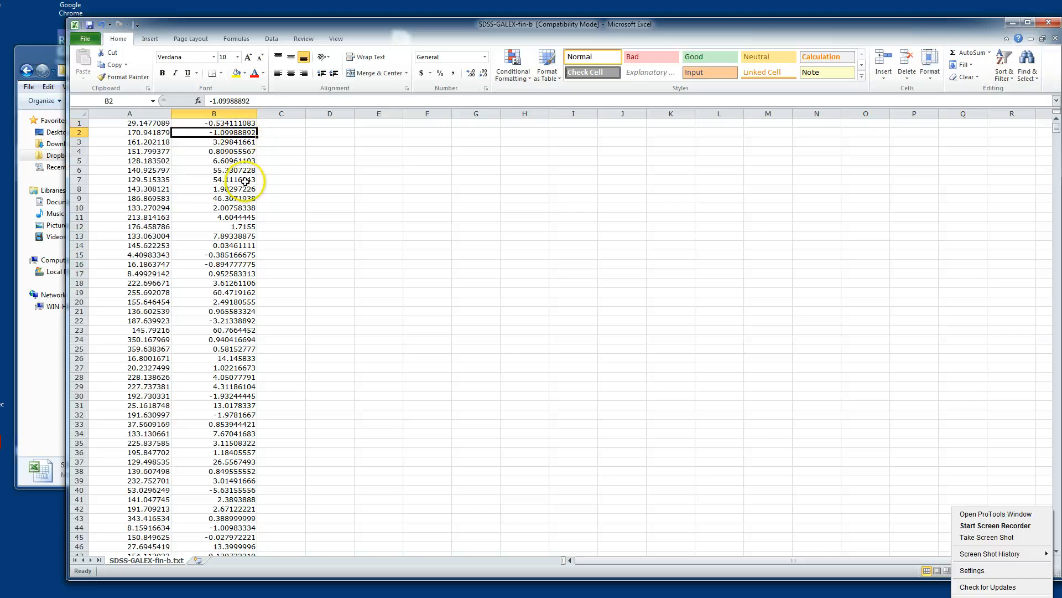
left_click(239, 142)
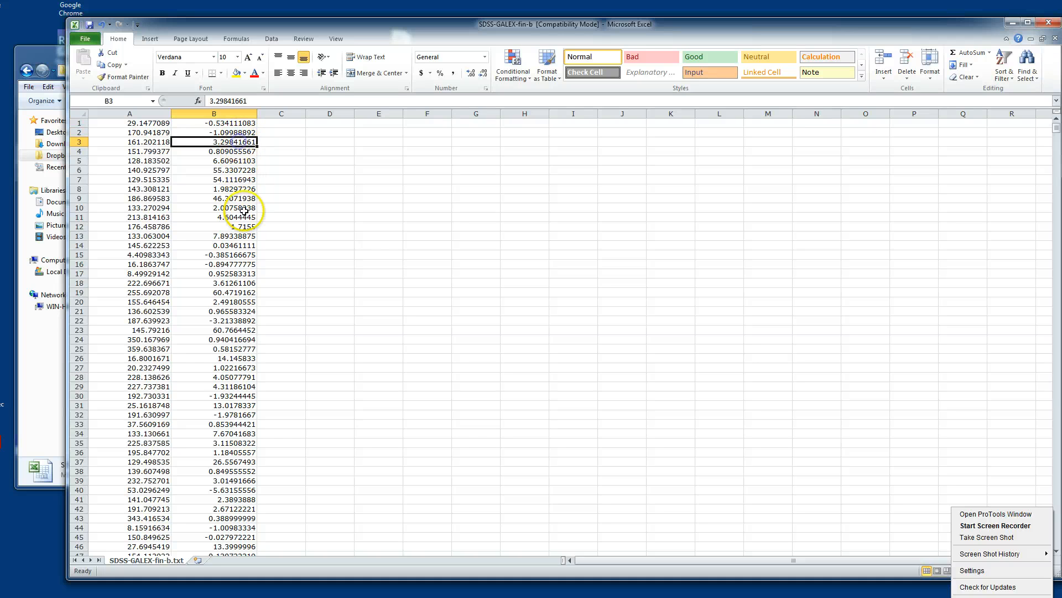
left_click(243, 152)
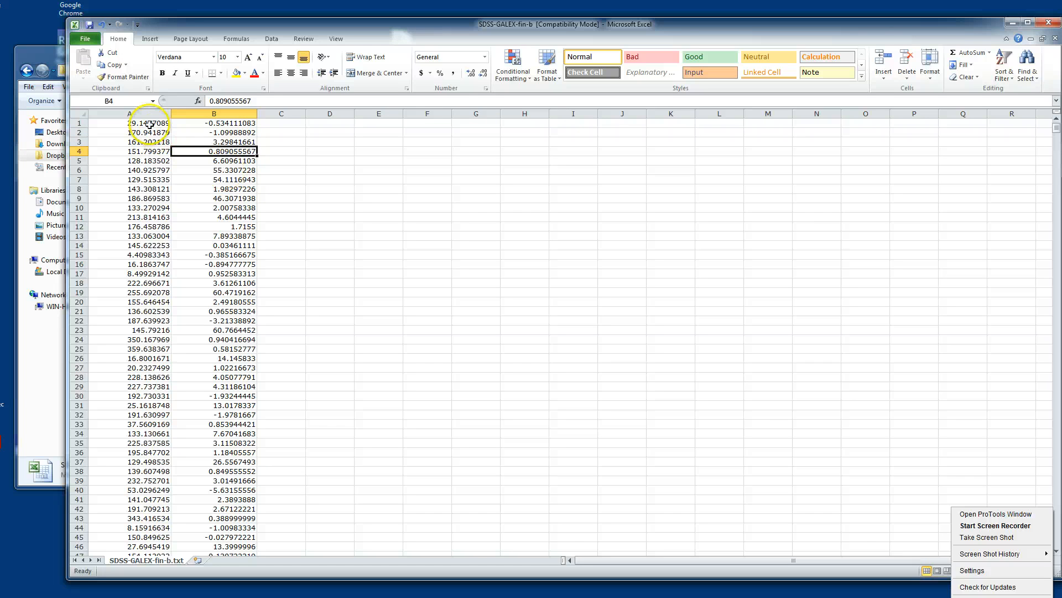
left_click_drag(146, 123, 149, 149)
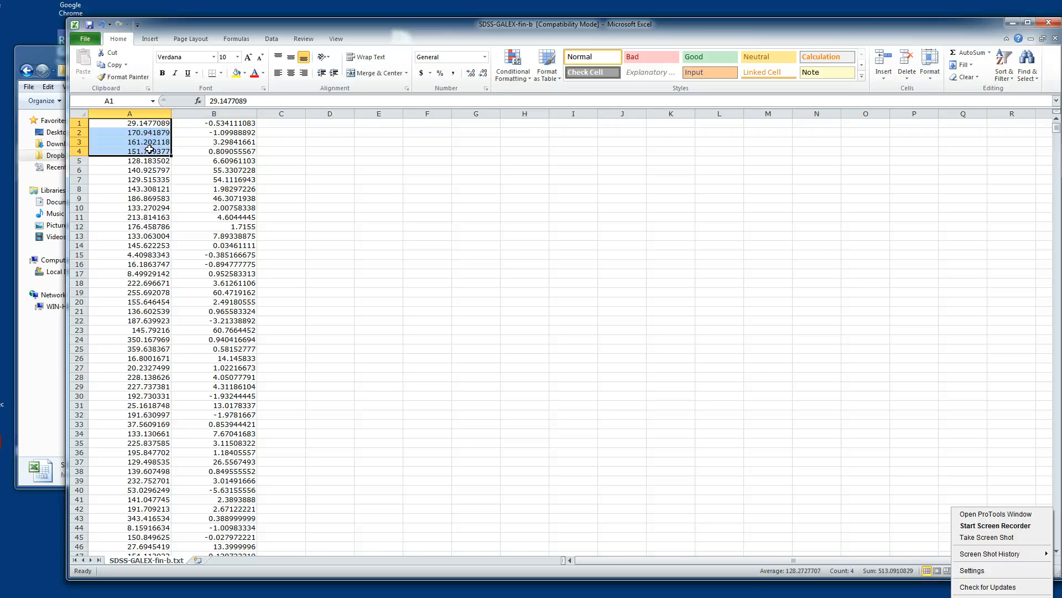
left_click(335, 154)
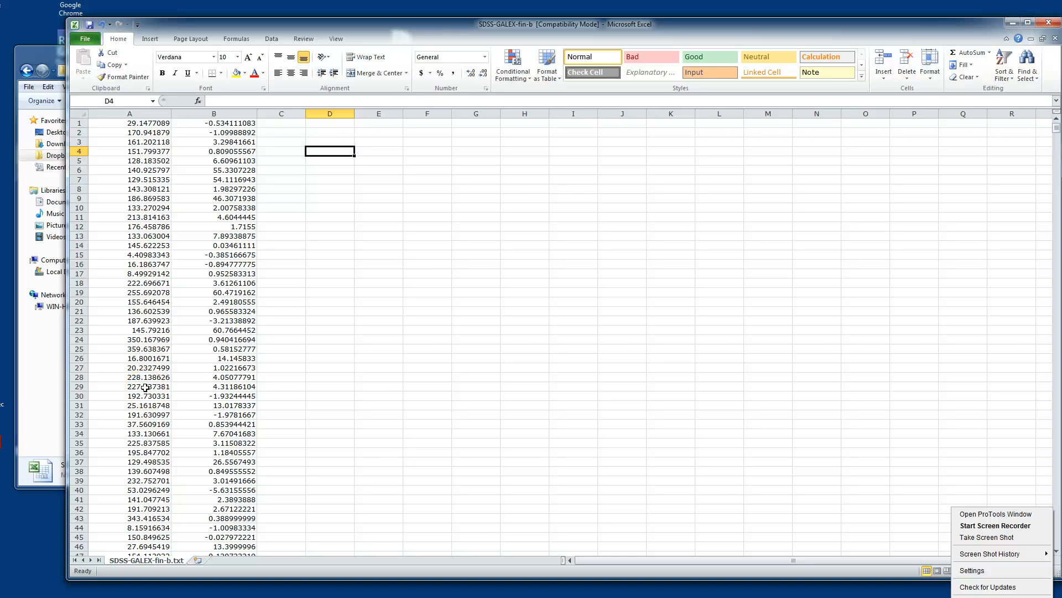
Step: Clear the coordinates in columns A and B from row 29 to the end of the data, keeping the first 28 rows
left_click_drag(145, 386, 252, 555)
left_click_drag(260, 545, 221, 538)
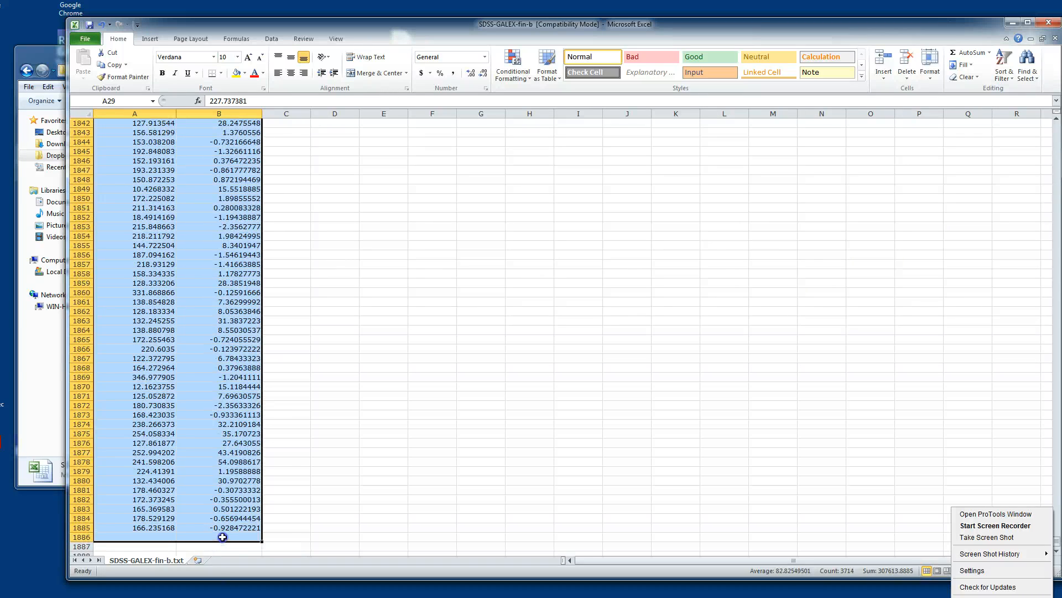
key("Delete")
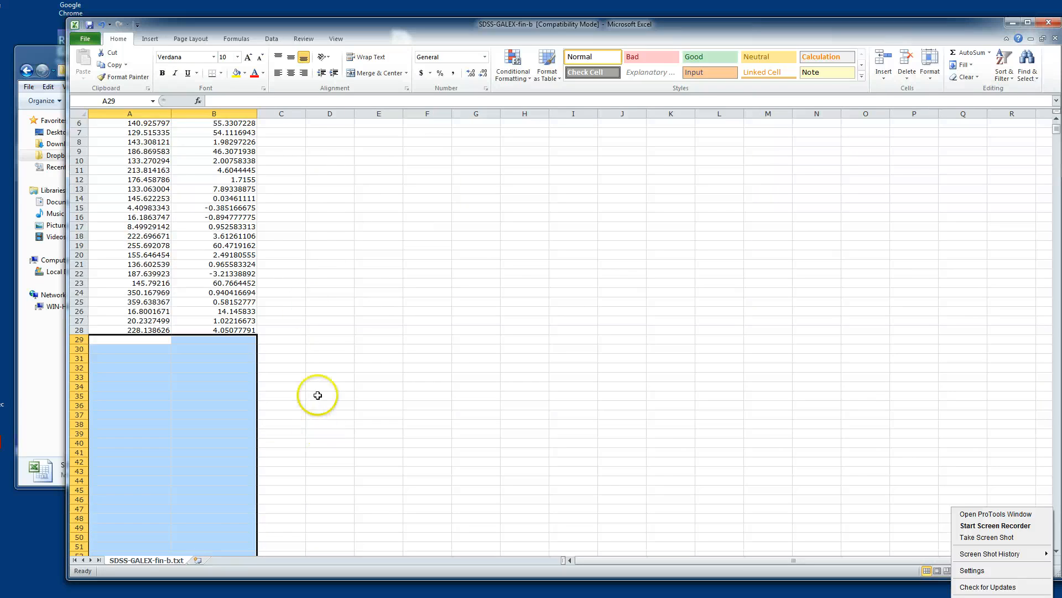
left_click(149, 129)
scroll(168, 159, "up", 2)
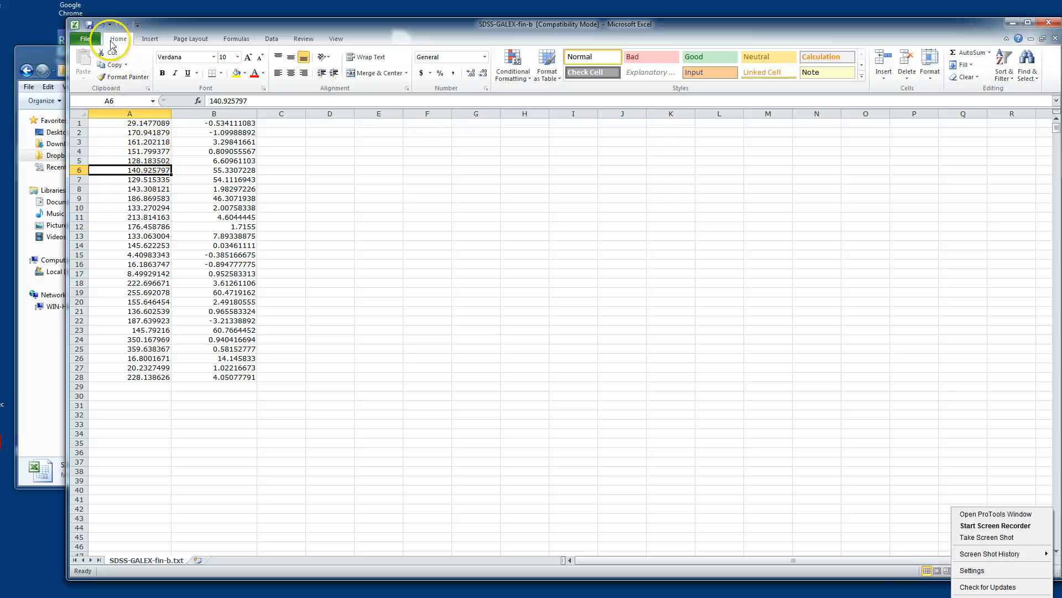
Step: Save the worksheet as Formatted Text (Space delimited) named test, replacing the existing file, and close the workbook without saving again
left_click(86, 40)
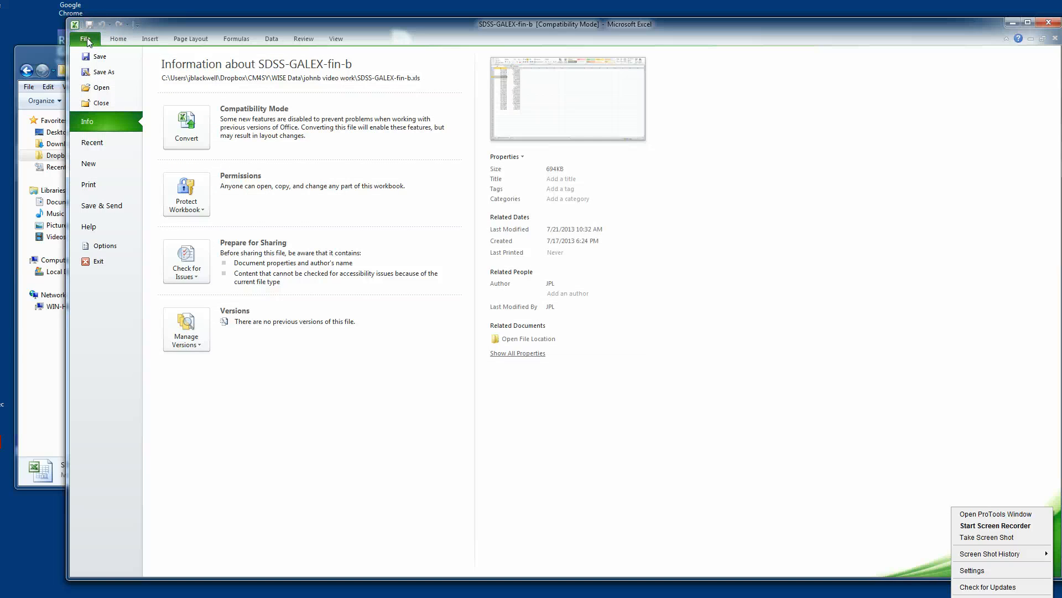
left_click(120, 73)
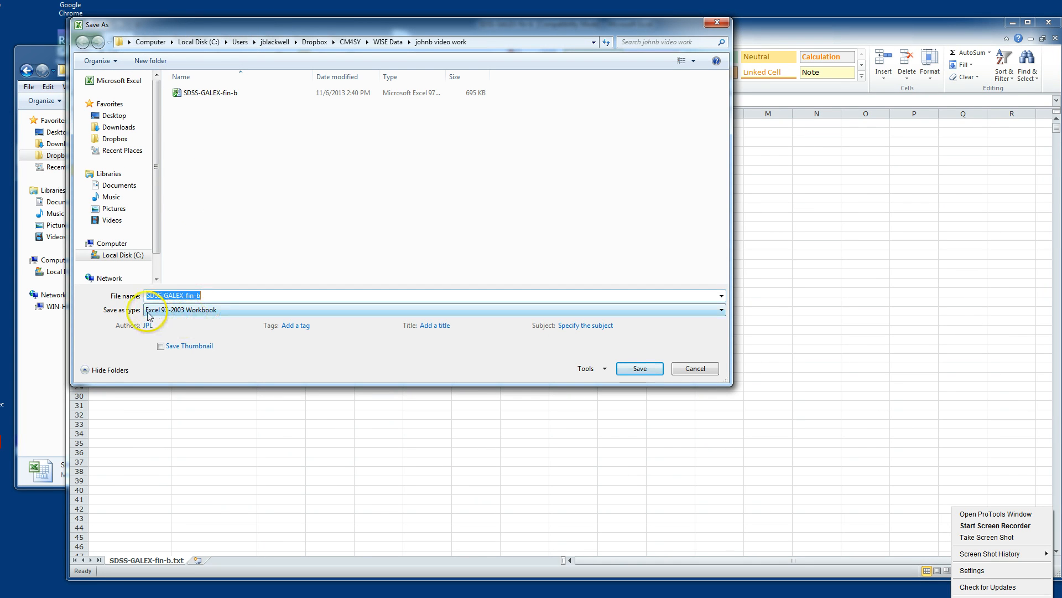
left_click(228, 312)
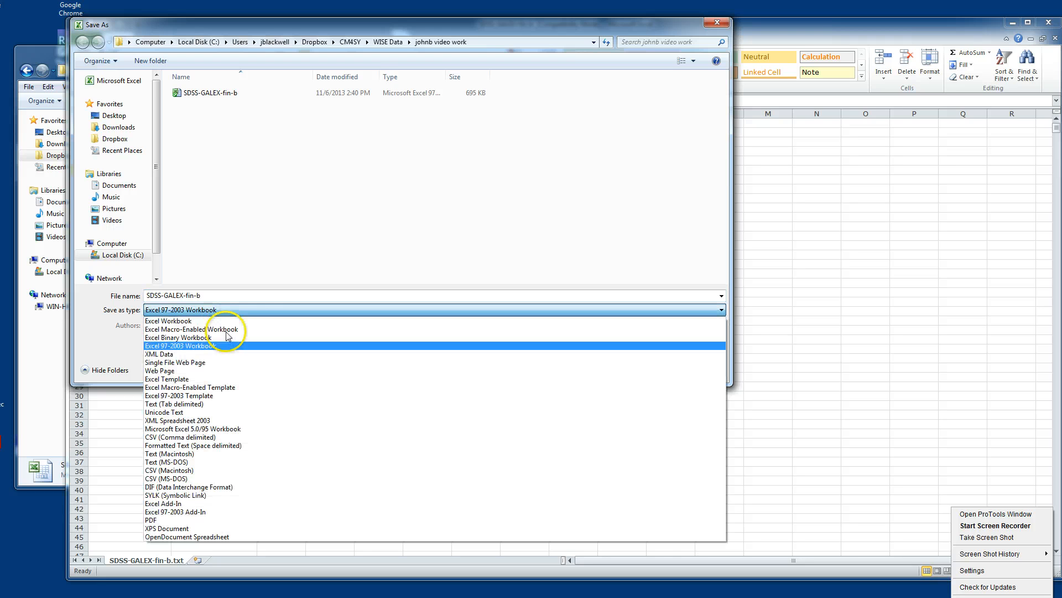
left_click(246, 451)
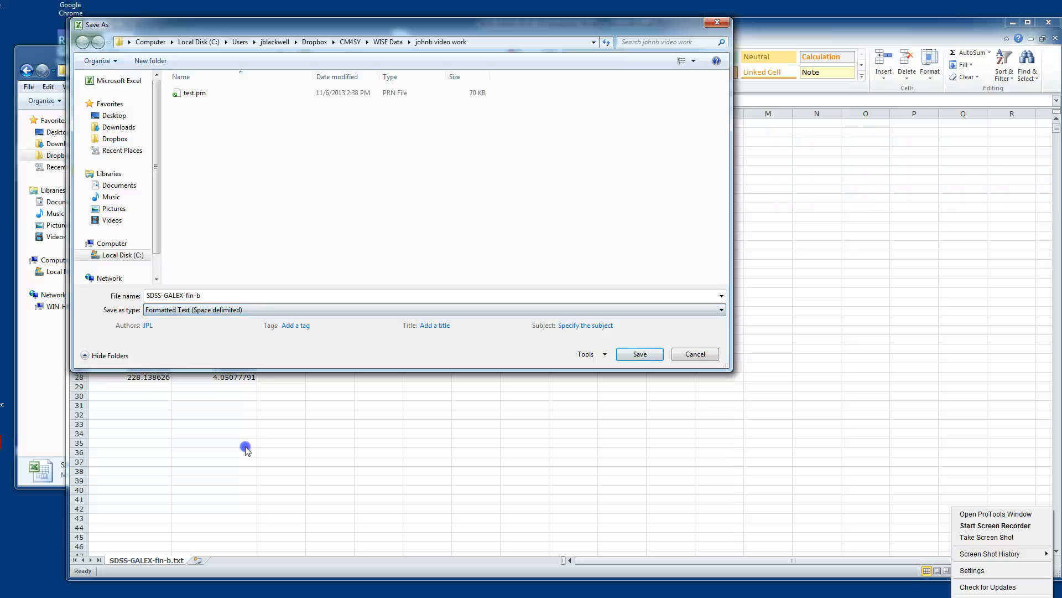
left_click_drag(201, 296, 154, 295)
type("test")
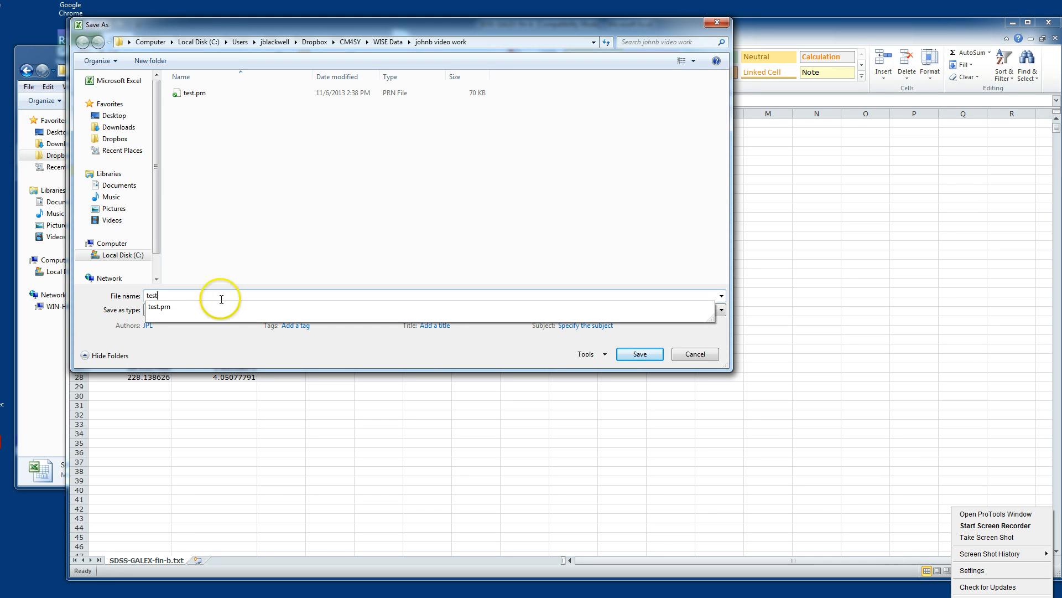
left_click(204, 277)
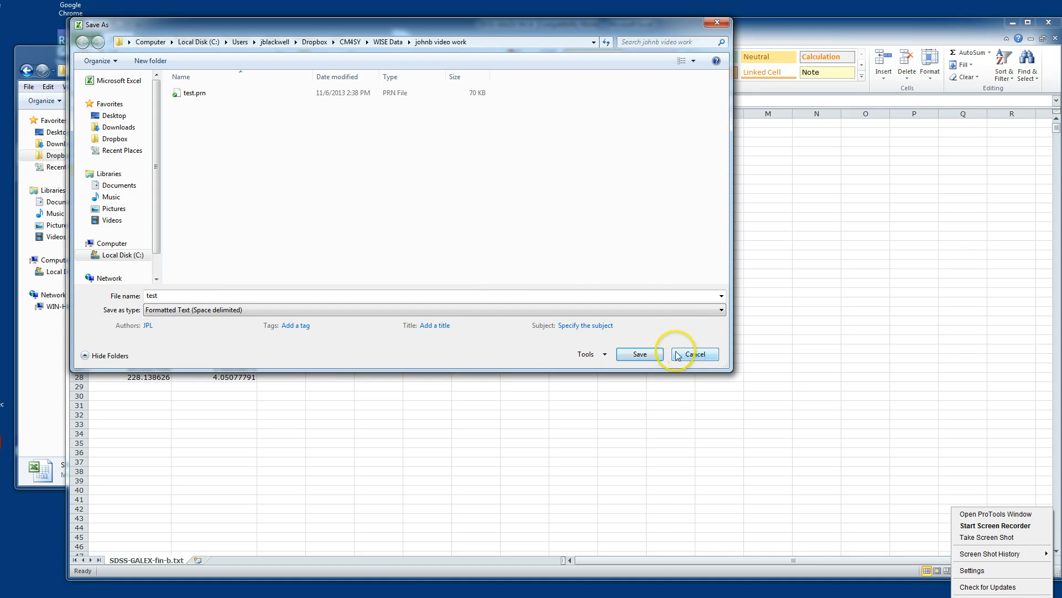
left_click(642, 355)
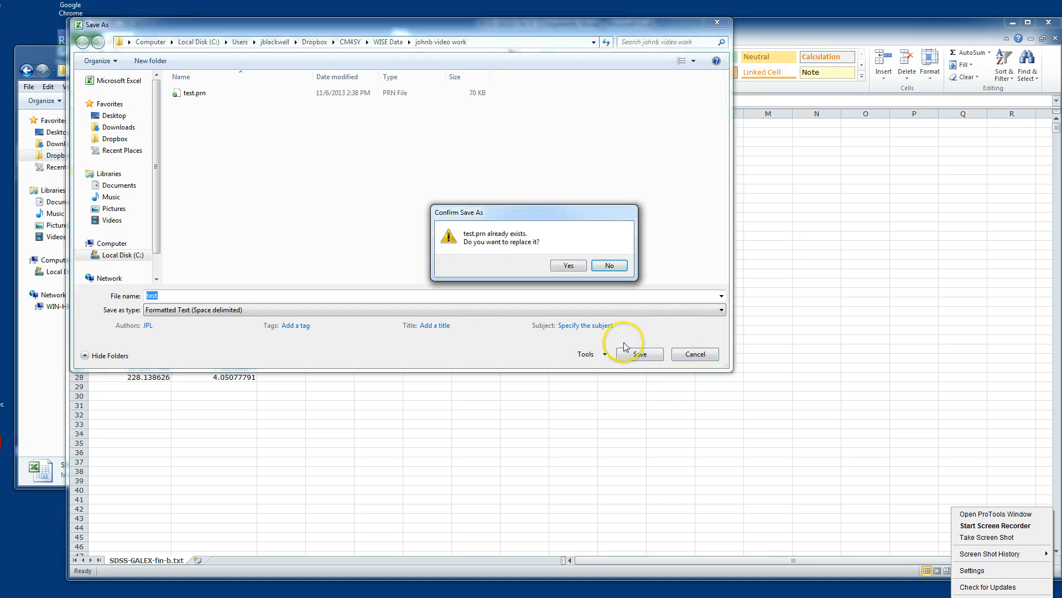
left_click(570, 266)
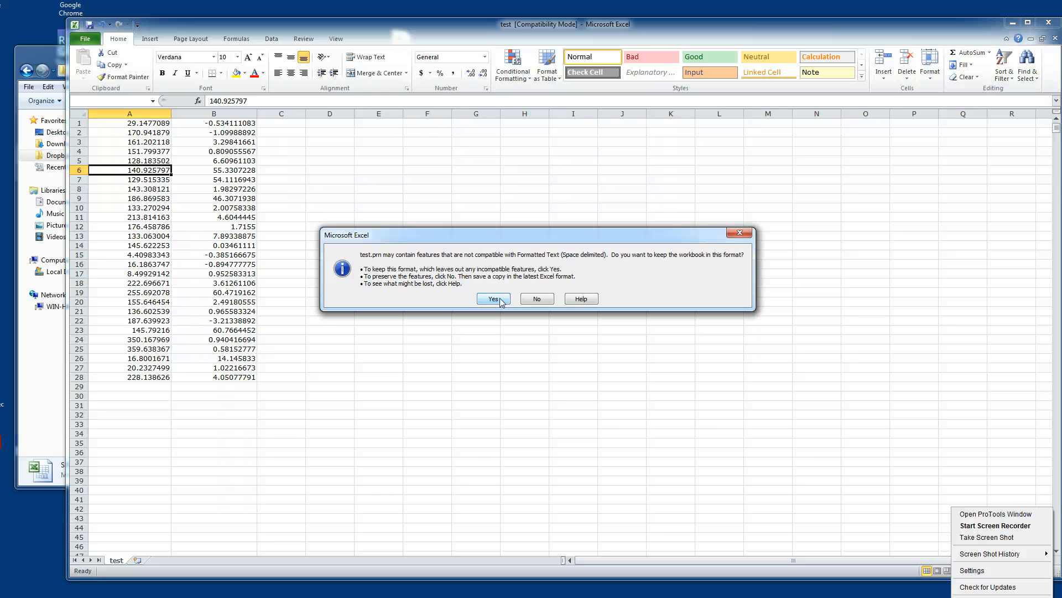
left_click(494, 298)
left_click(1039, 25)
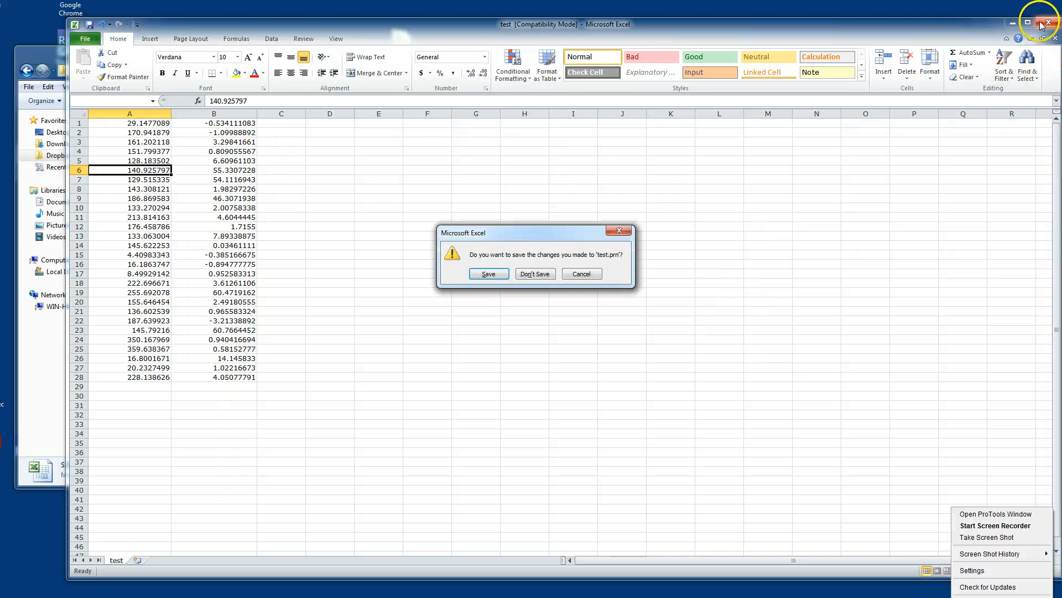
left_click(536, 275)
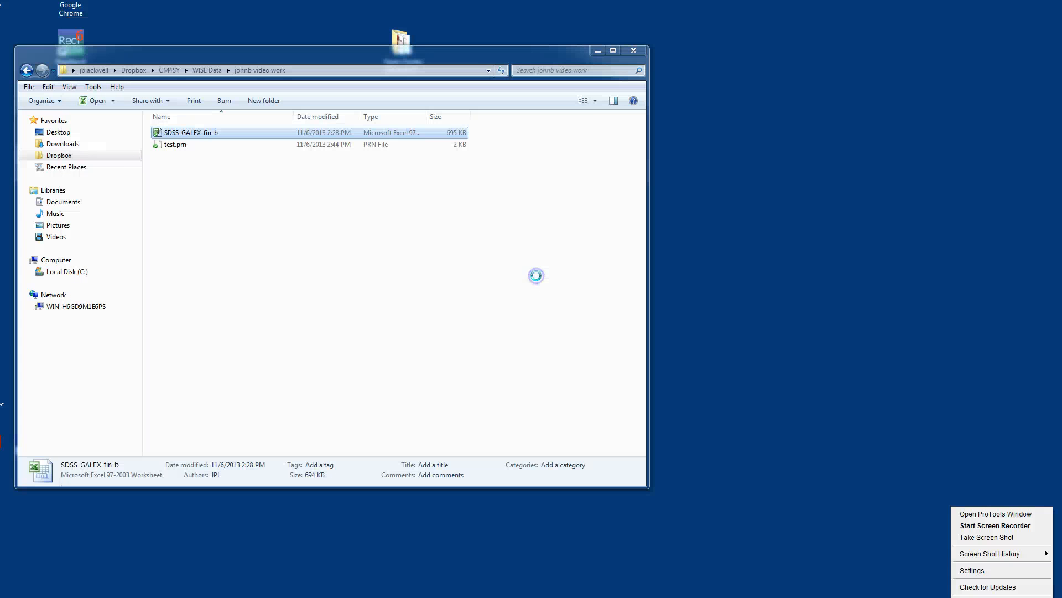
Step: Open the original SDSS-GALEX-fin-b workbook to check its full data, and close it
double_click(184, 135)
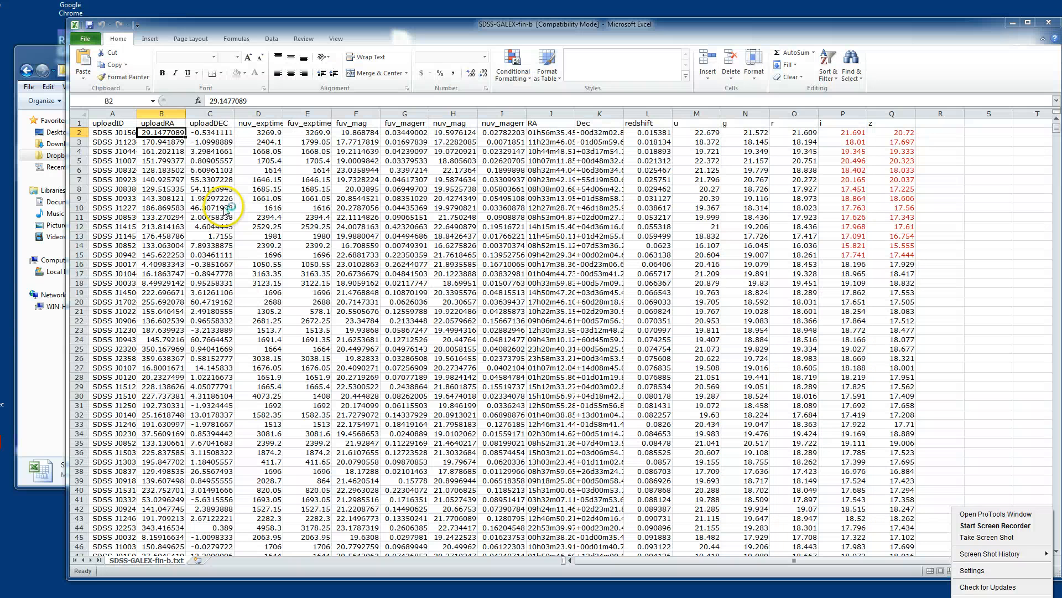
left_click(1043, 26)
left_click(186, 189)
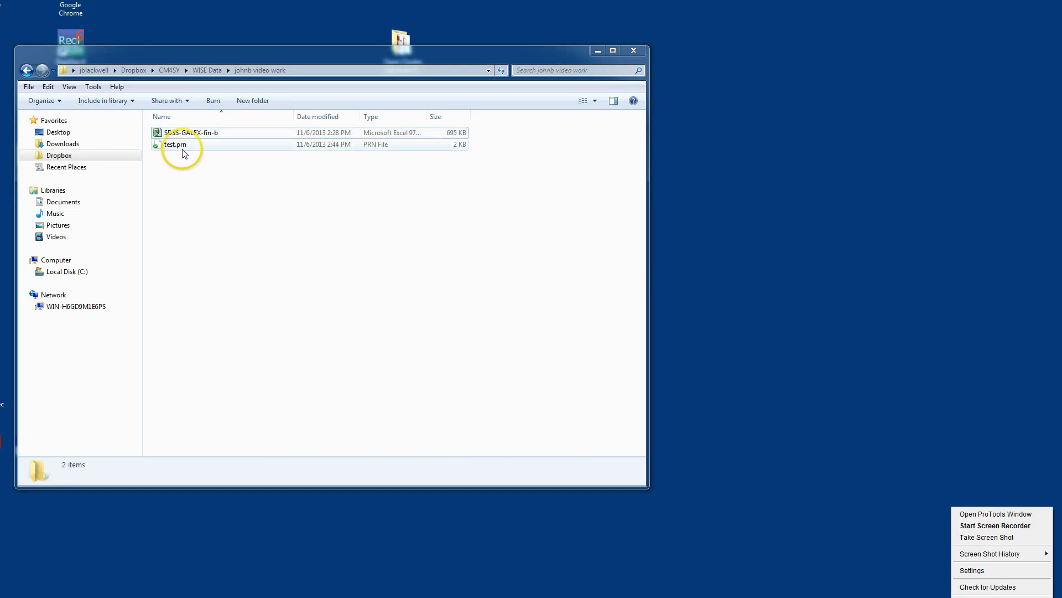
Step: Launch Microsoft Word and bring its blank document in front of the file window
left_click(182, 146)
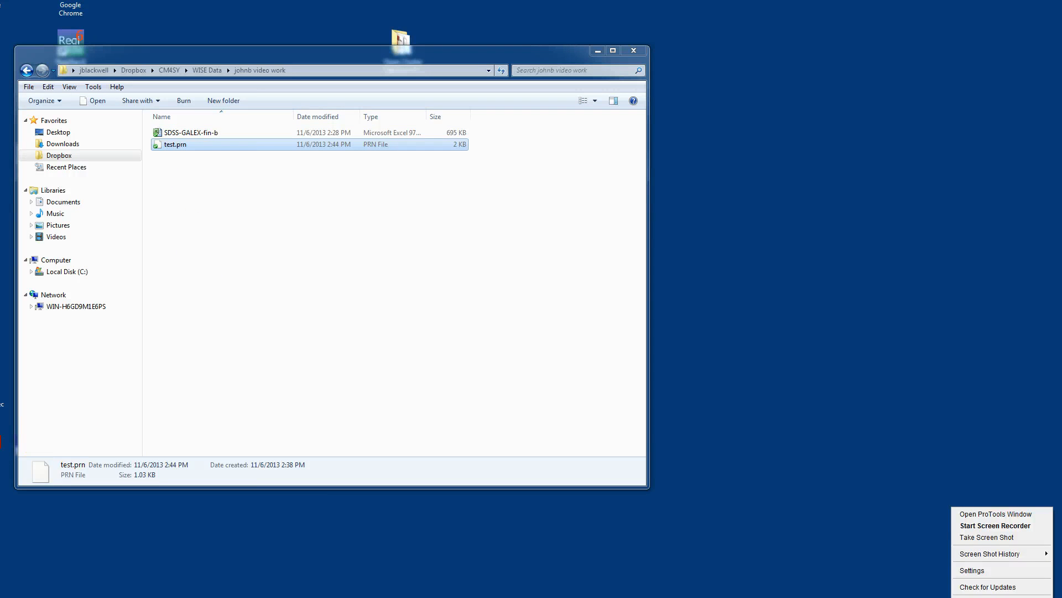
key("super")
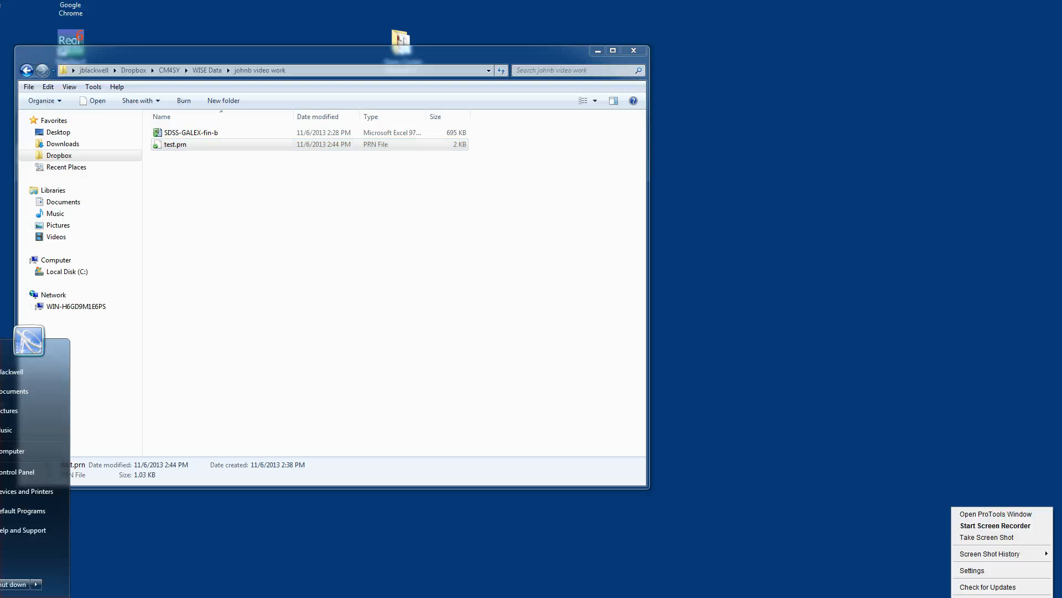
key("Return")
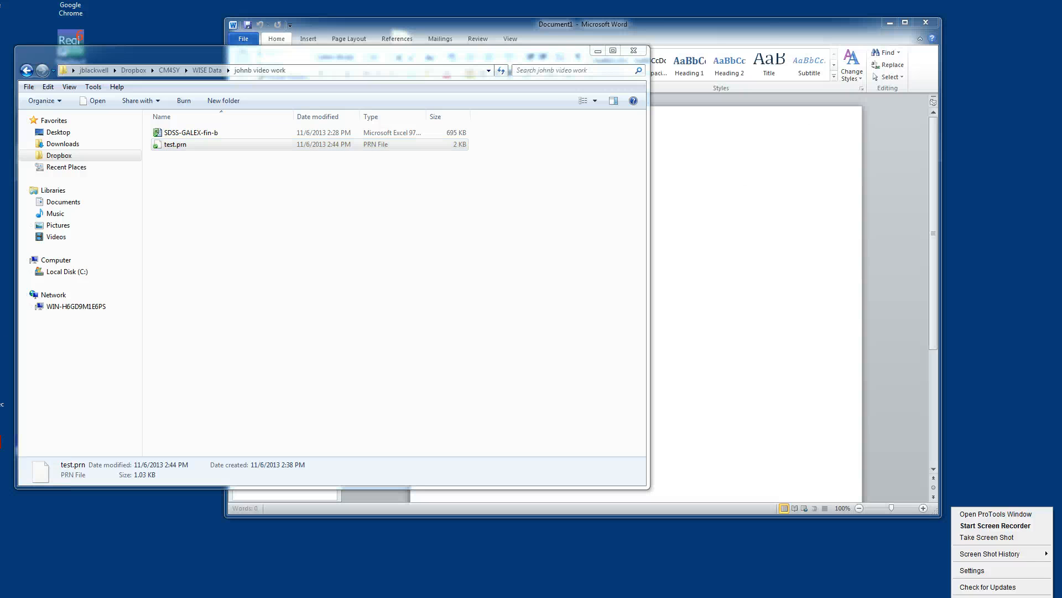
left_click(604, 22)
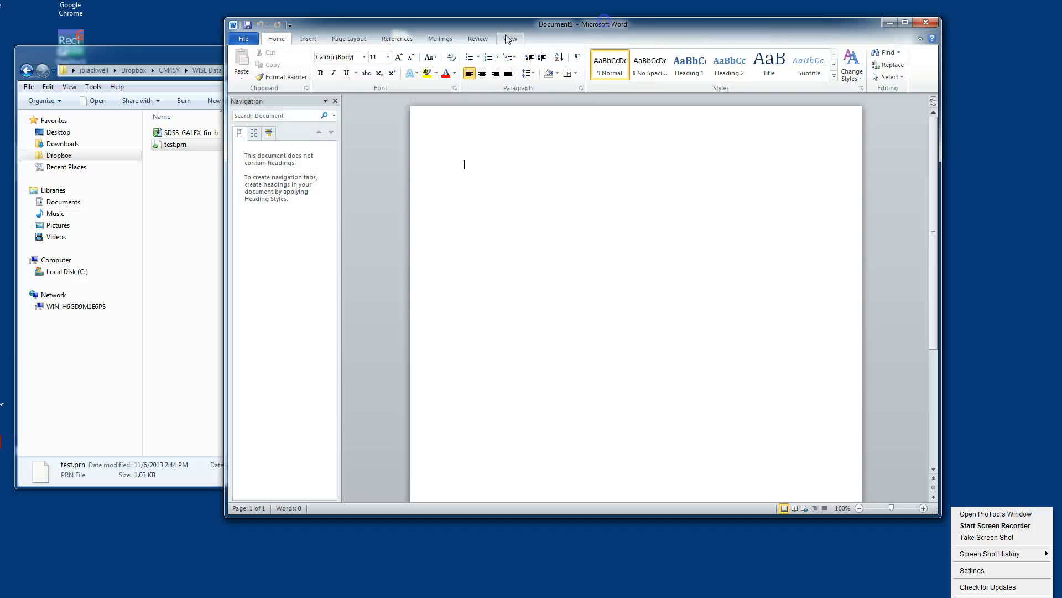
Step: Open test.prn from the video work folder inside Dropbox > CM4SY > WISE Data
left_click(244, 40)
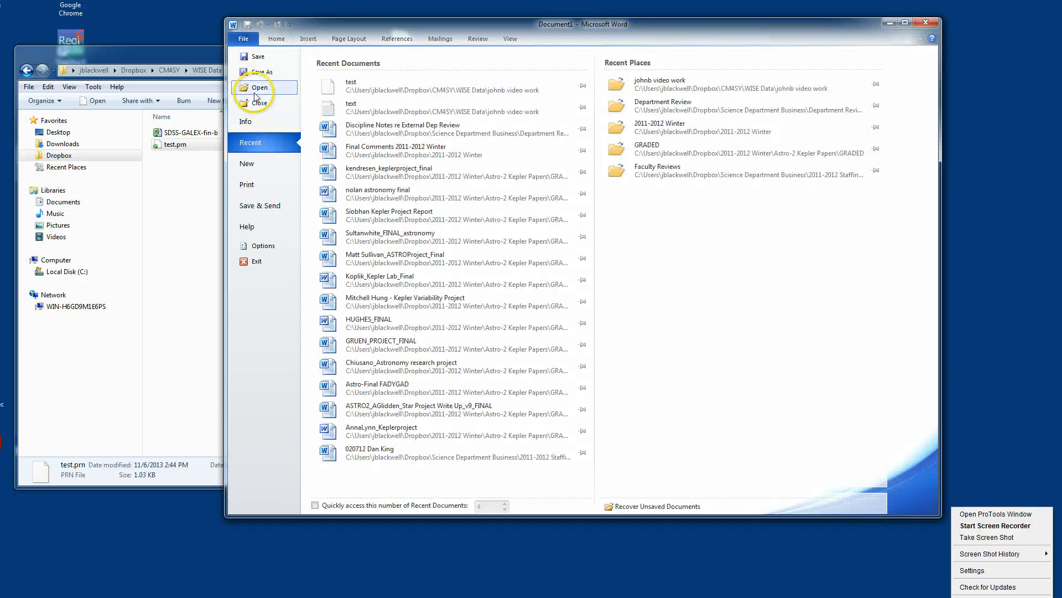
key("Escape")
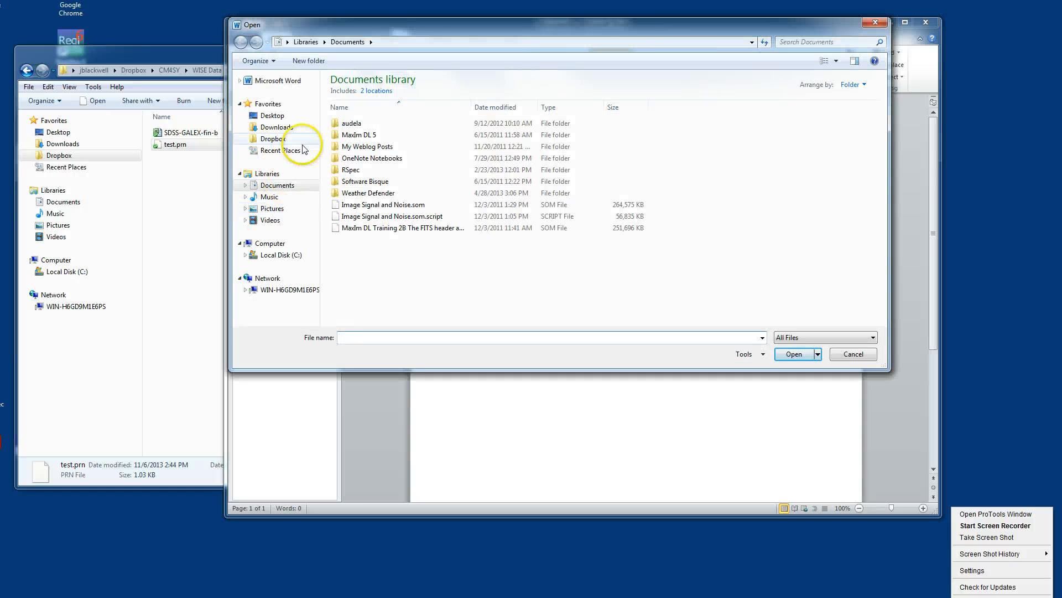
left_click(279, 139)
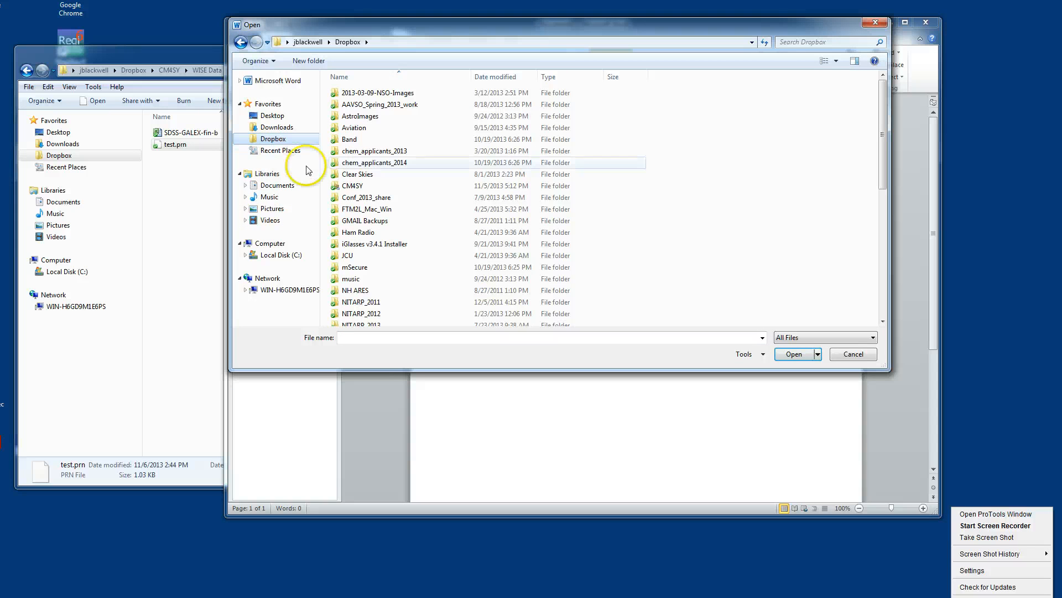
double_click(373, 187)
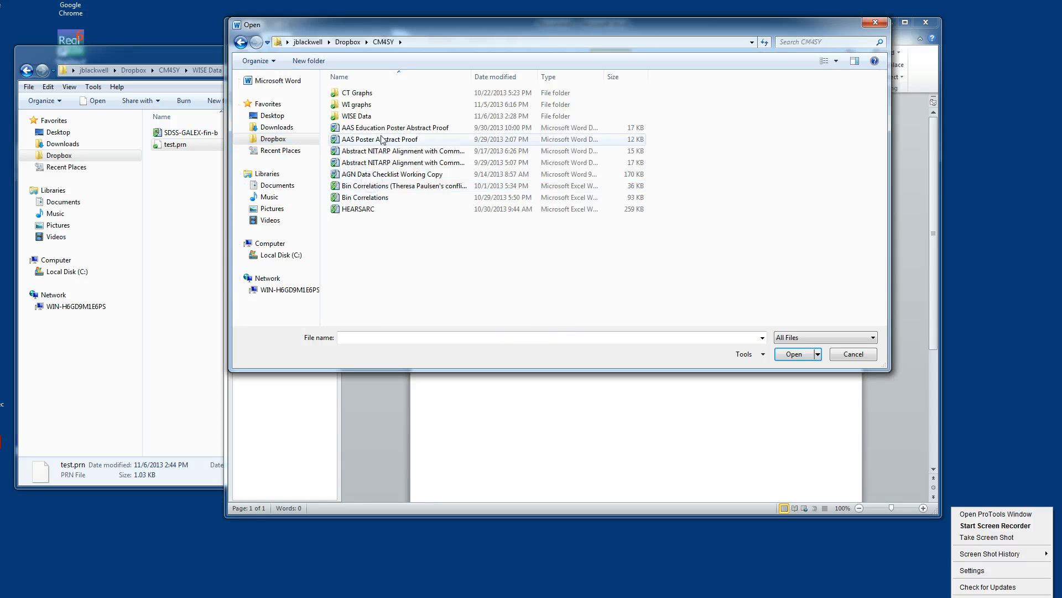
left_click(370, 117)
double_click(371, 117)
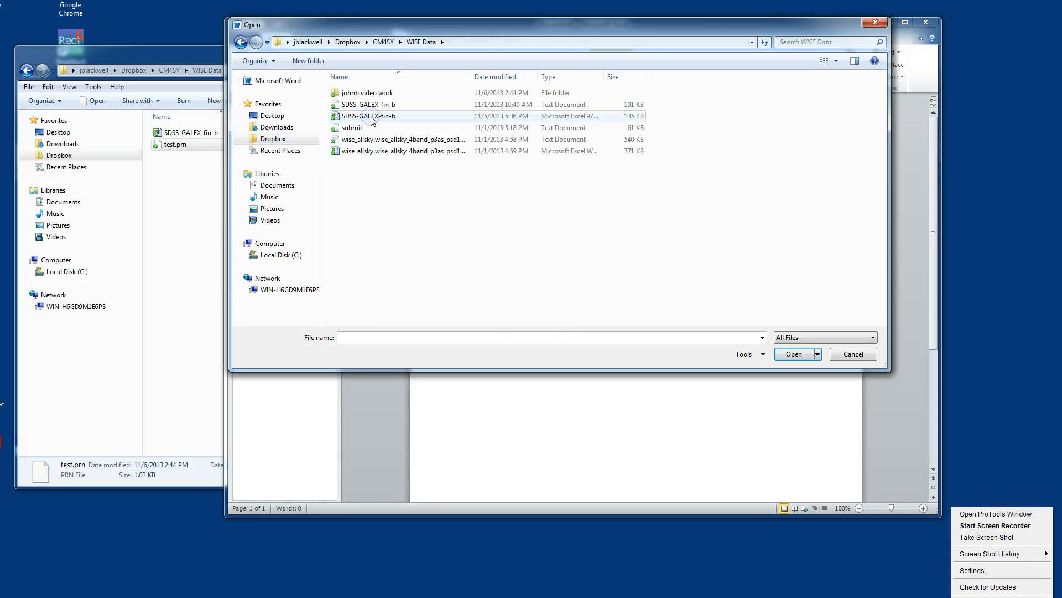
double_click(373, 95)
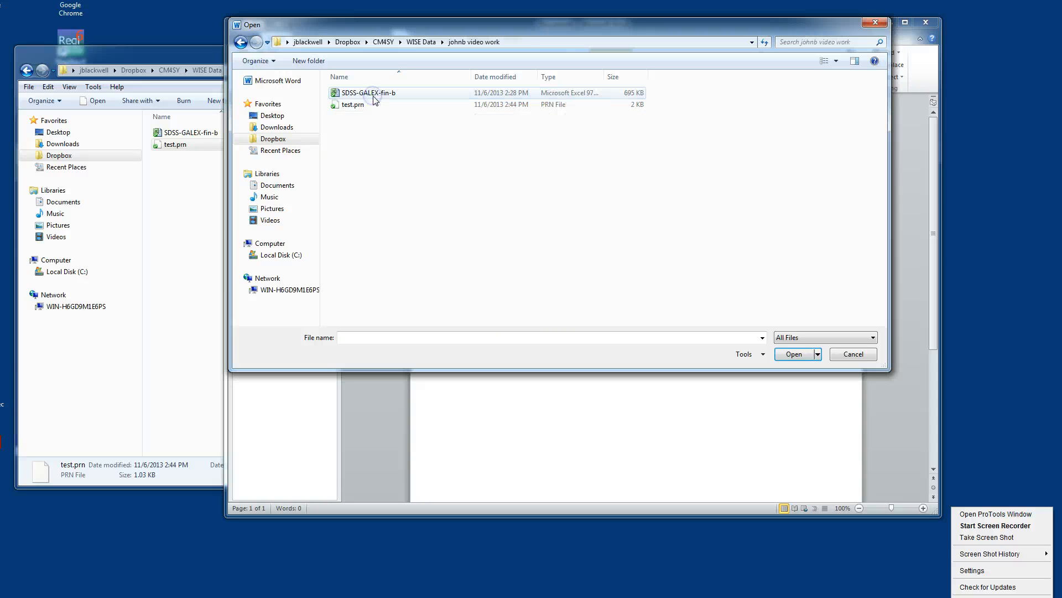
left_click(374, 105)
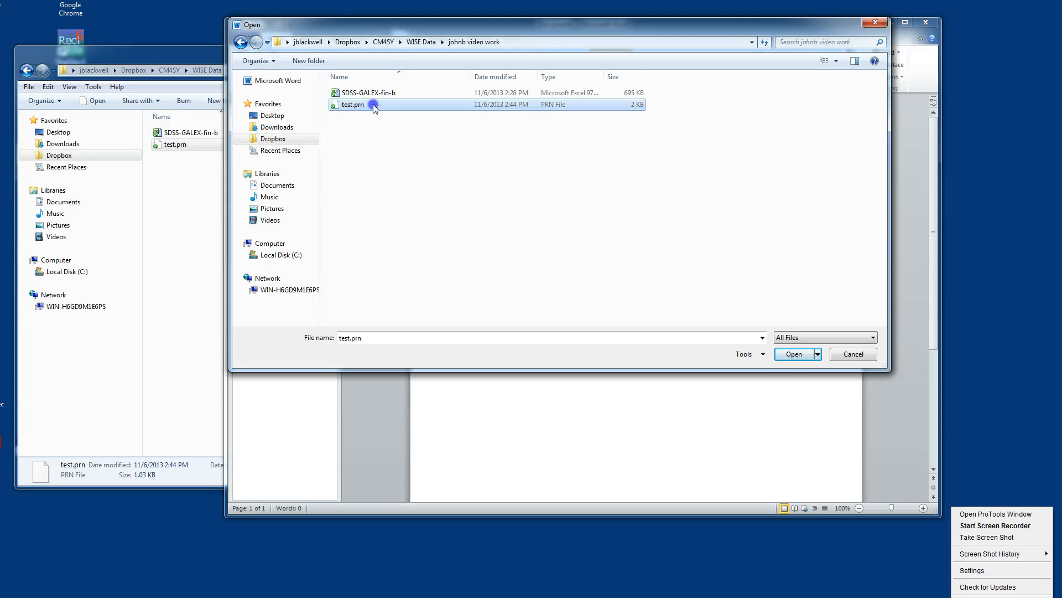
left_click(782, 357)
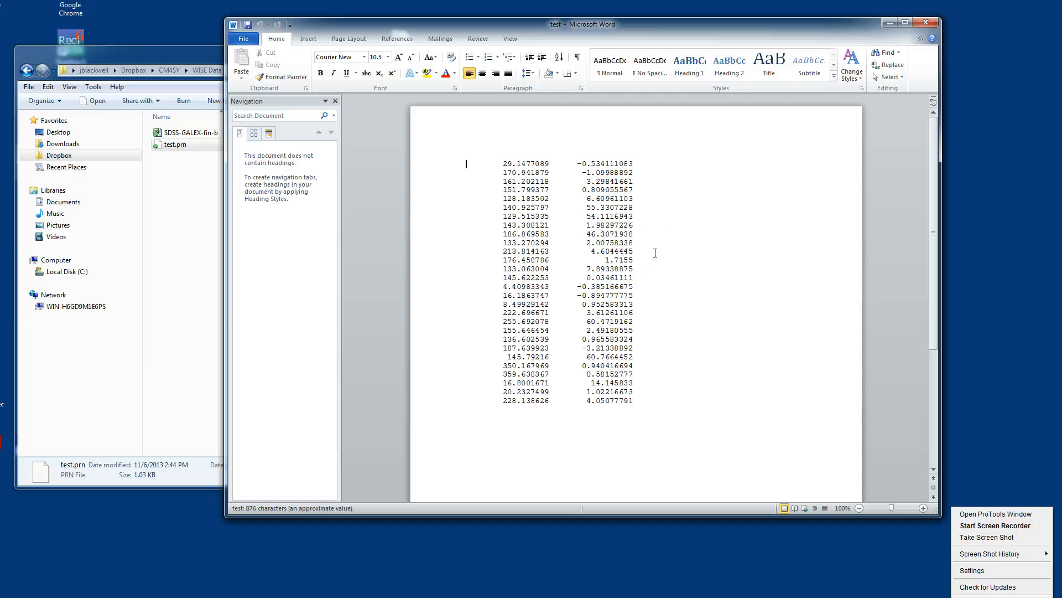
Step: Examine the character spacing in the first coordinate line of the test document
left_click(641, 225)
key("Right")
key("Right")
key("Right")
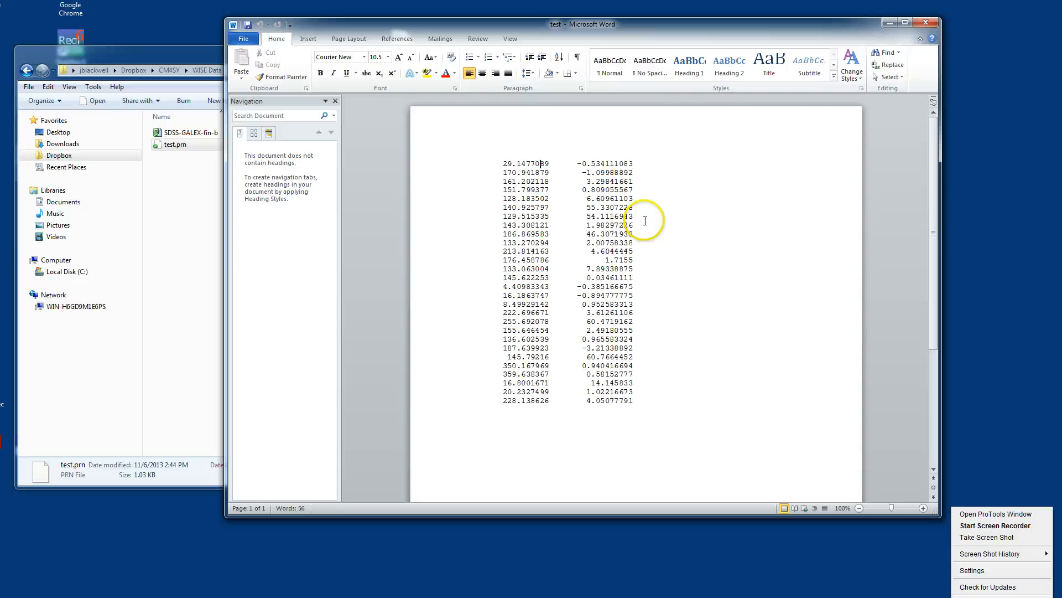
key("Right")
key("Right")
key("Right")
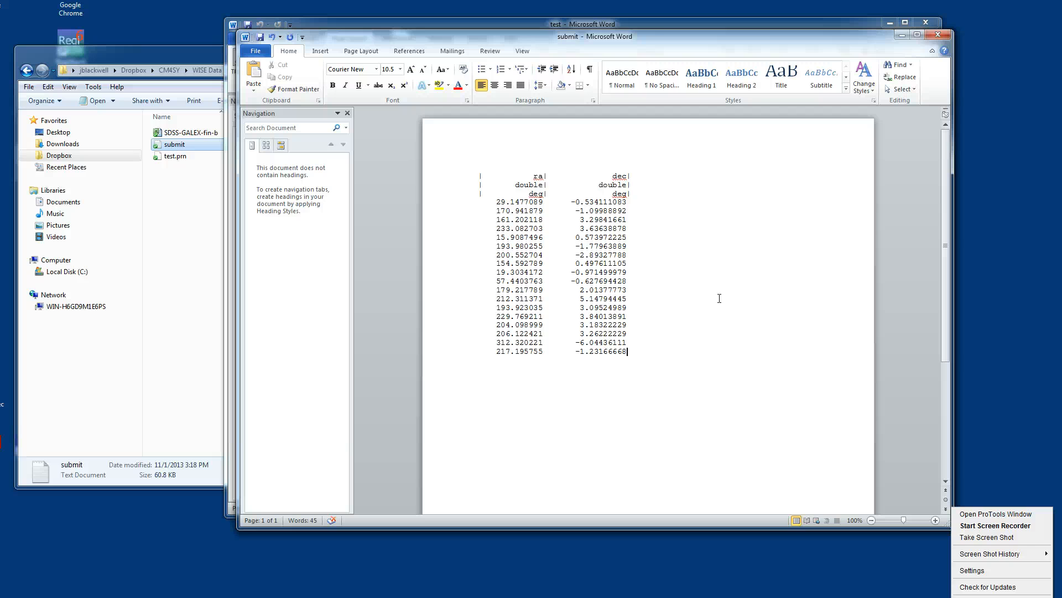
Step: Examine line by line how the coordinates in the submit document align with its ra and dec header bars
left_click(498, 201)
left_click(497, 200)
key("Down")
key("Down")
key("Down")
key("Down")
key("Down")
key("Down")
key("Up")
key("Up")
key("Up")
key("Up")
key("Up")
key("Up")
key("Up")
key("Up")
key("Up")
key("Up")
key("Up")
key("Up")
key("Up")
key("Up")
key("Up")
key("Up")
key("Up")
key("Up")
key("Down")
key("Down")
key("Down")
key("Down")
key("Down")
key("Down")
key("Down")
key("Down")
key("Right")
key("Right")
key("Right")
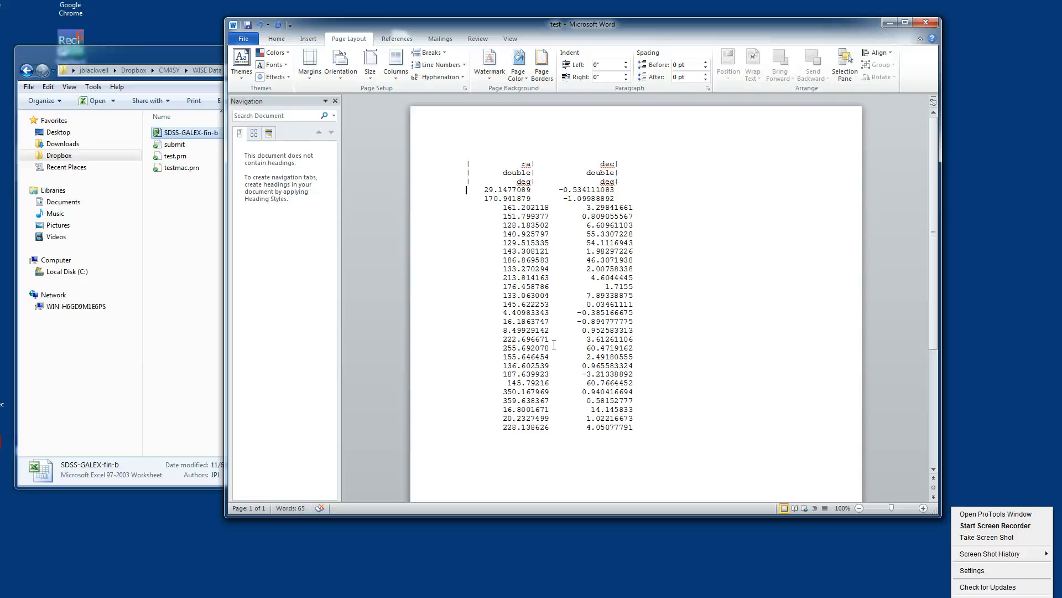
Step: Delete four leading spaces from the 161.202118 line so it aligns with the ra and dec headers
key("Down")
key("Down")
key("Delete")
key("Delete")
key("Delete")
key("Delete")
Step: Delete the four-space column block in front of all coordinate lines from 151.799377 down to 228.138626
left_click(481, 215)
left_click(469, 215)
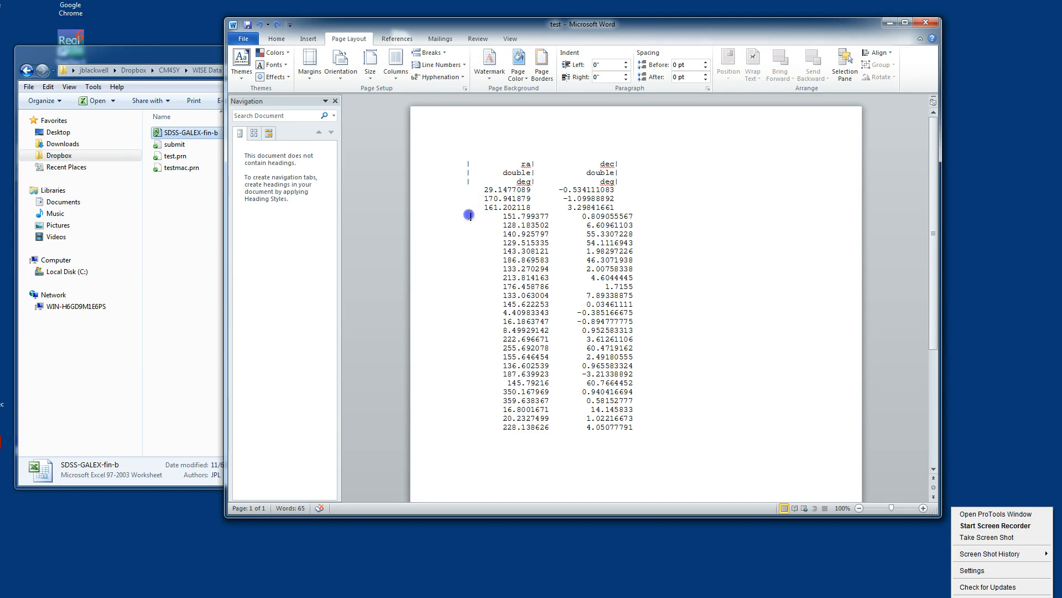
left_click(468, 216)
left_click_drag(468, 216, 487, 429)
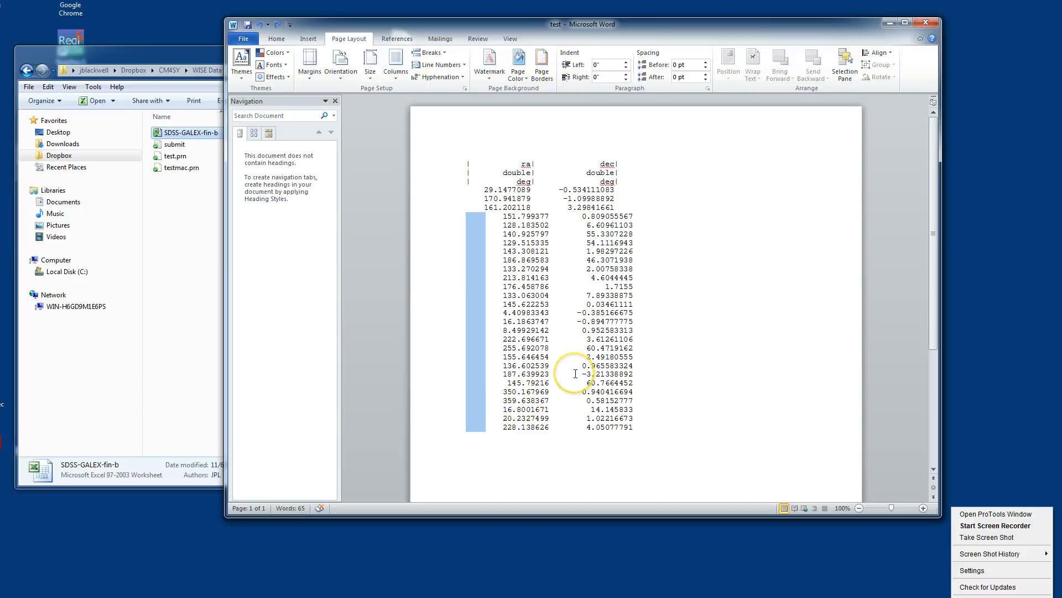
key("Delete")
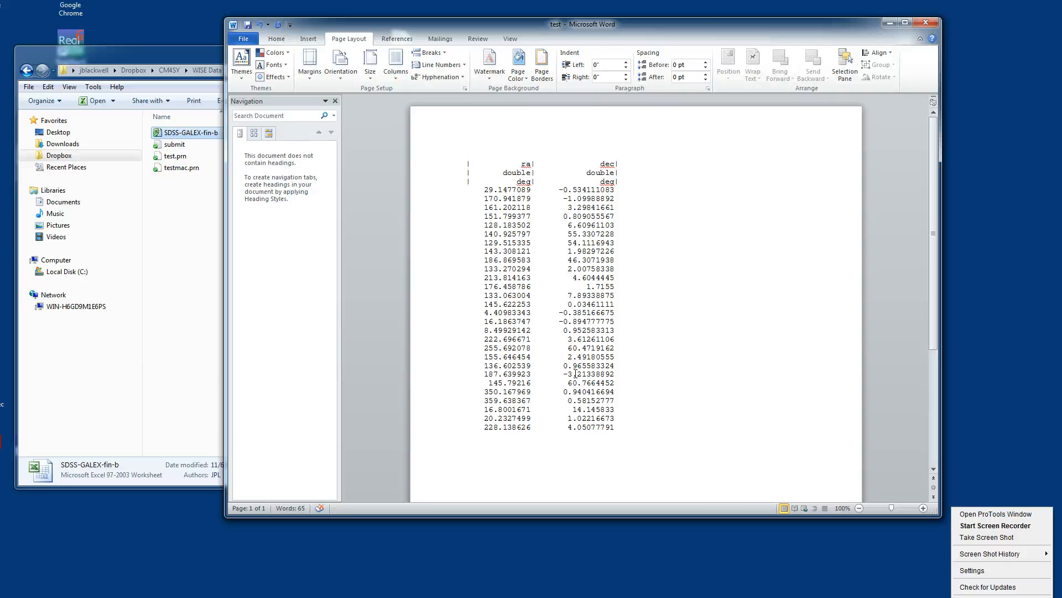
Step: Save test.prn in Plain Text format and close the document
left_click(248, 25)
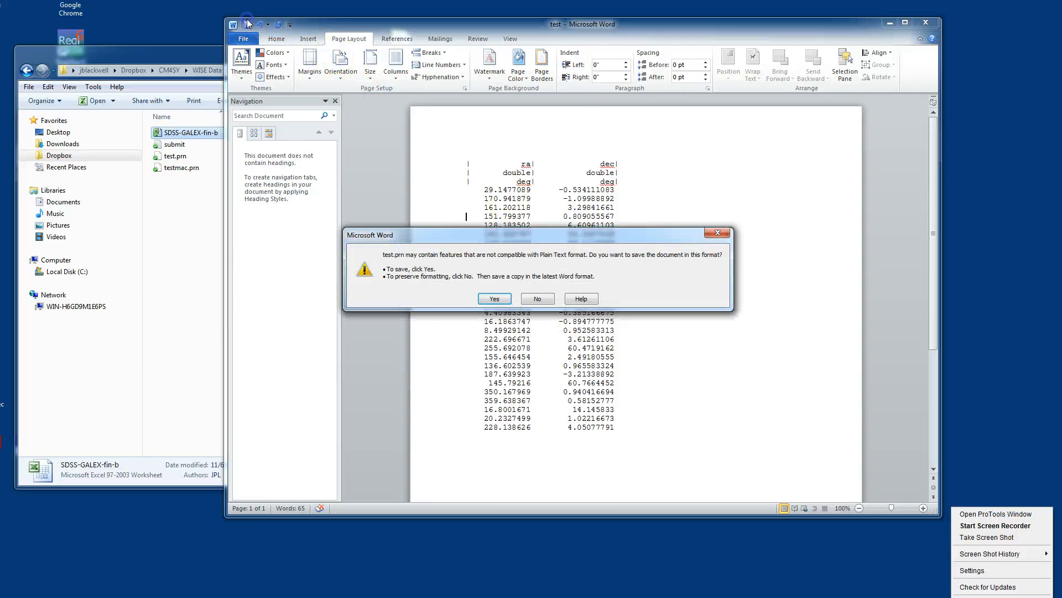
left_click(496, 299)
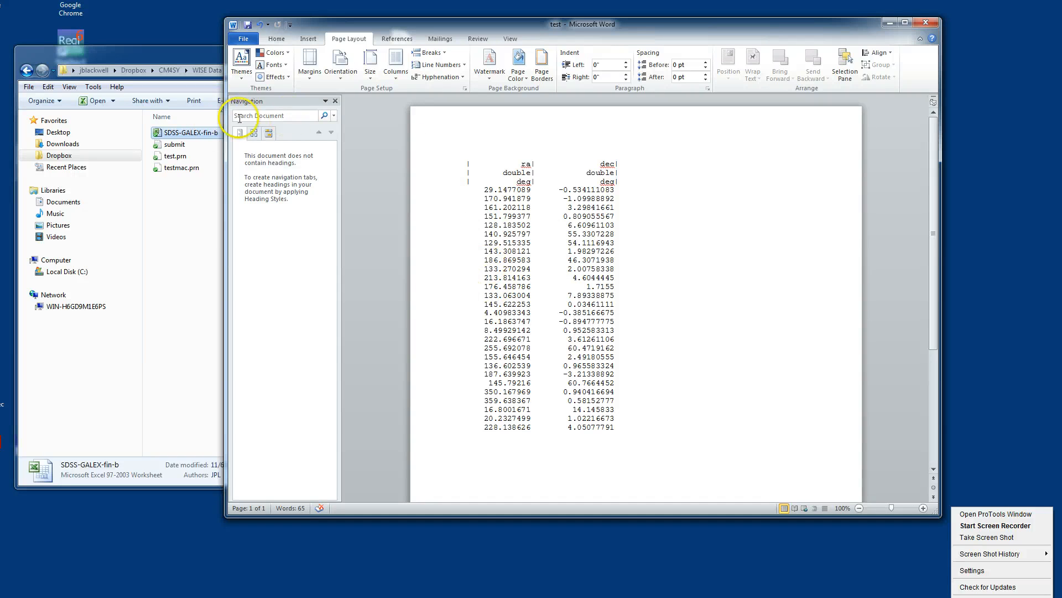
left_click(927, 23)
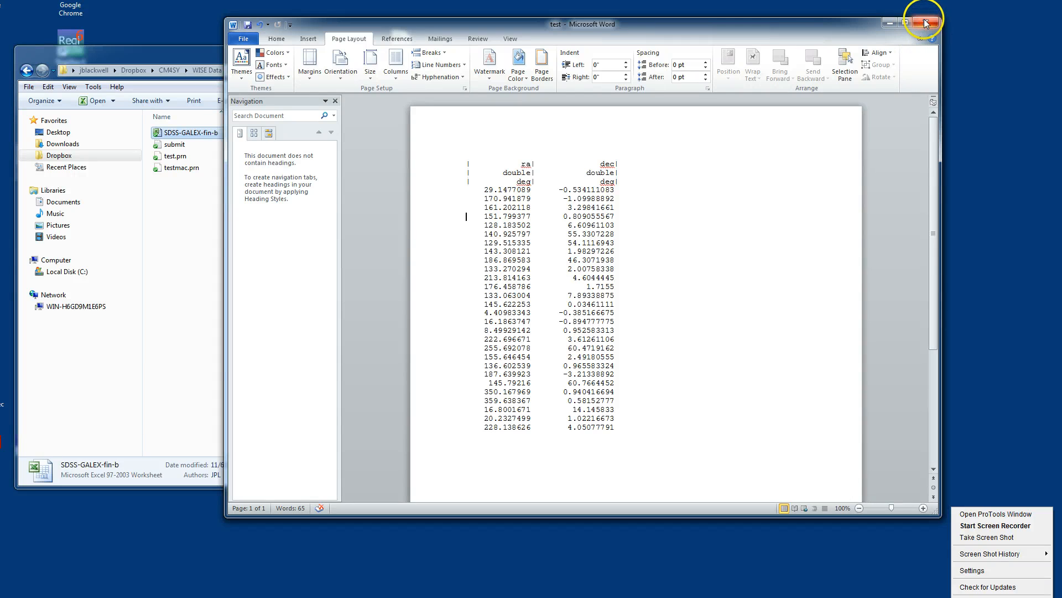